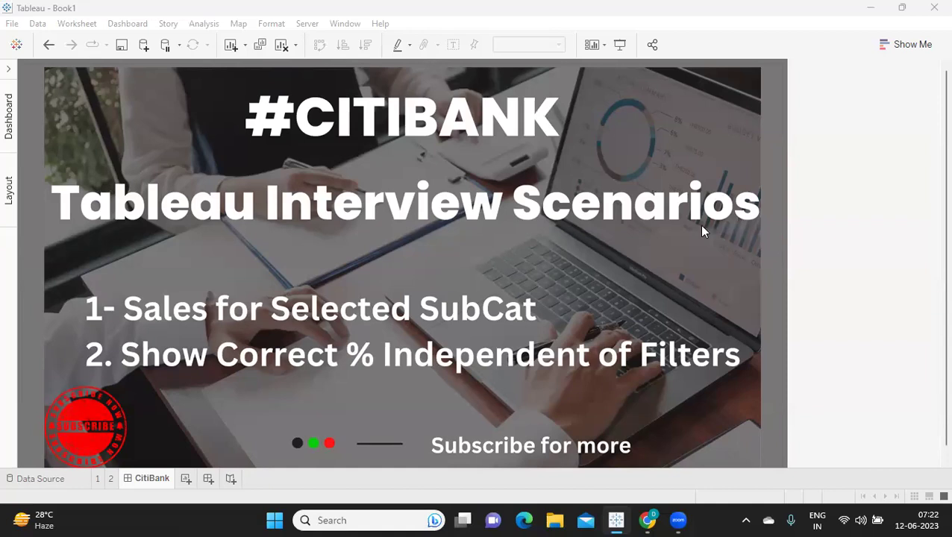
- On Sheet 1, search the Data pane and place Sub-Category on Rows
{"action": "left_click", "coordinate": [97, 478]}
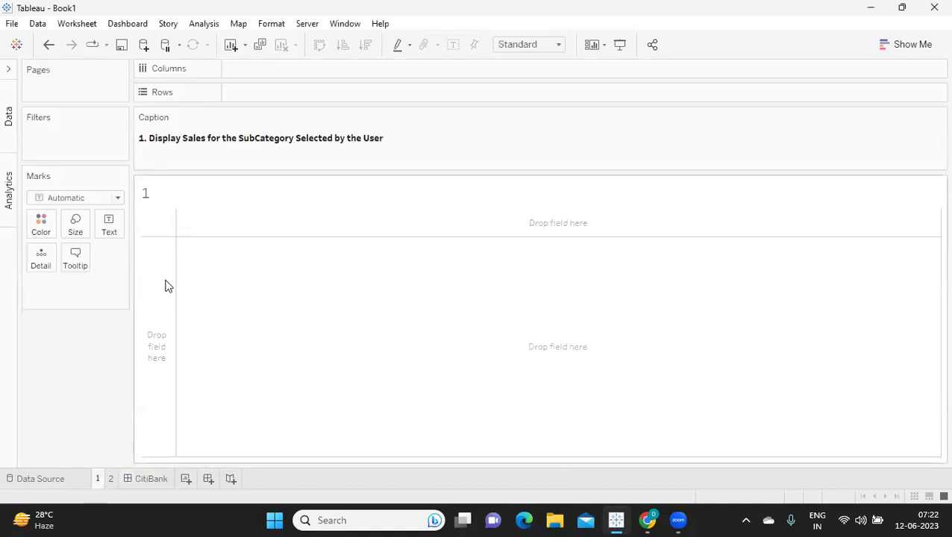
{"action": "left_click", "coordinate": [8, 69]}
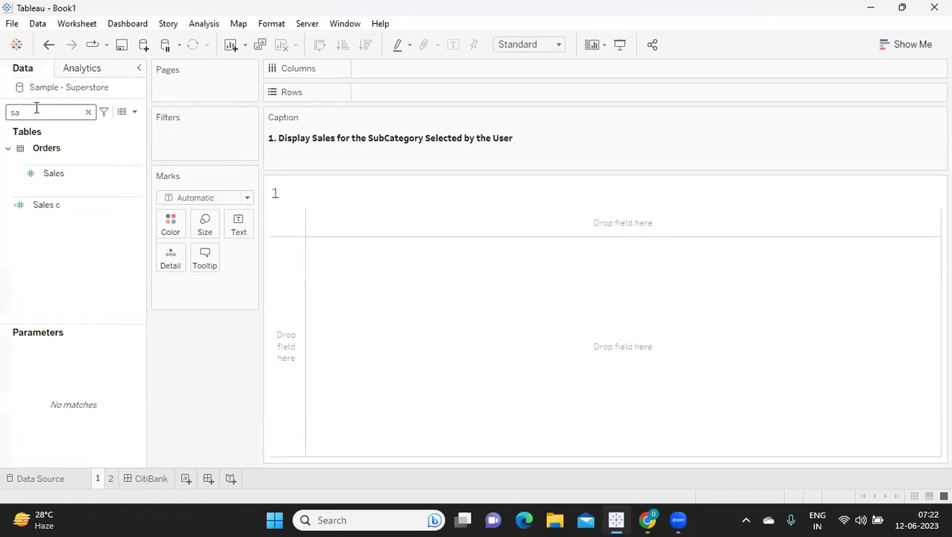
{"action": "left_click", "coordinate": [37, 111]}
{"action": "key", "text": "BackSpace"}
{"action": "type", "text": "y"}
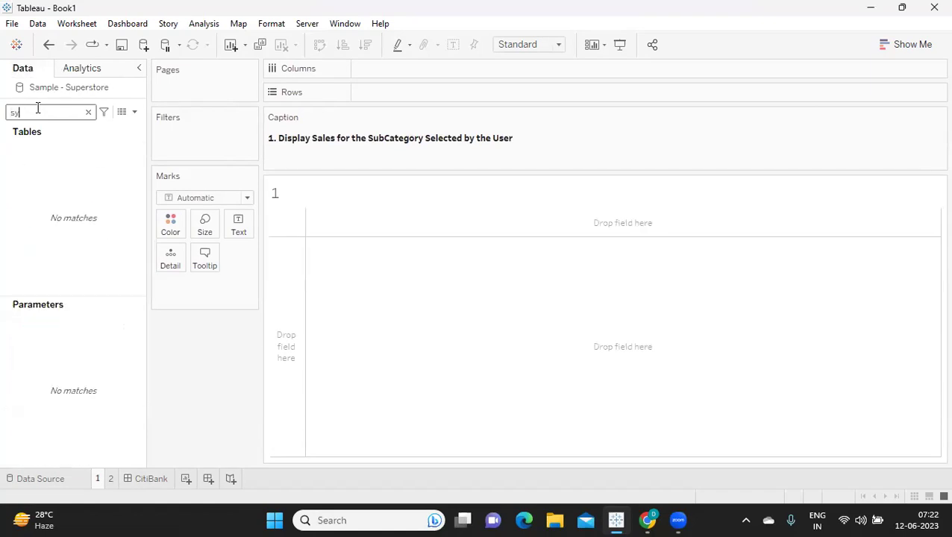
{"action": "key", "text": "BackSpace"}
{"action": "type", "text": "u"}
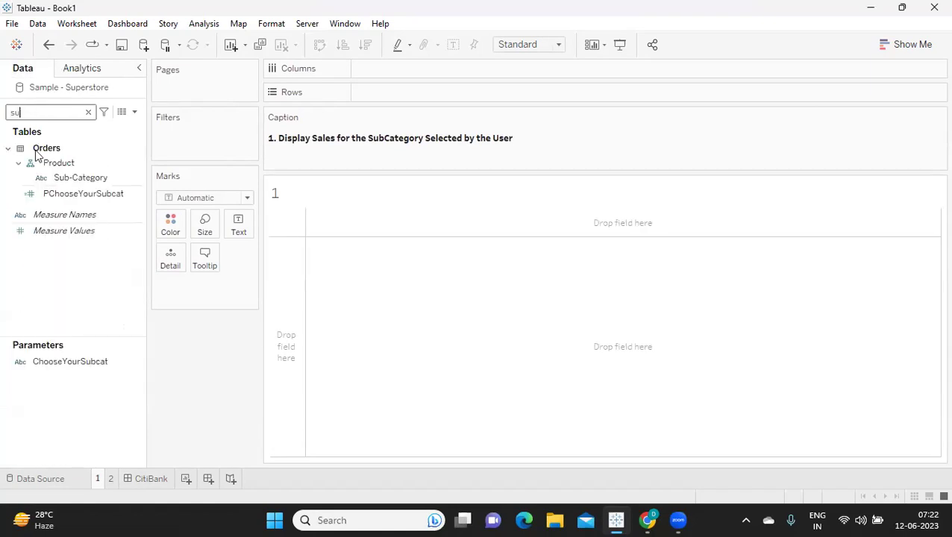
{"action": "left_click_drag", "start_coordinate": [67, 179], "coordinate": [423, 104]}
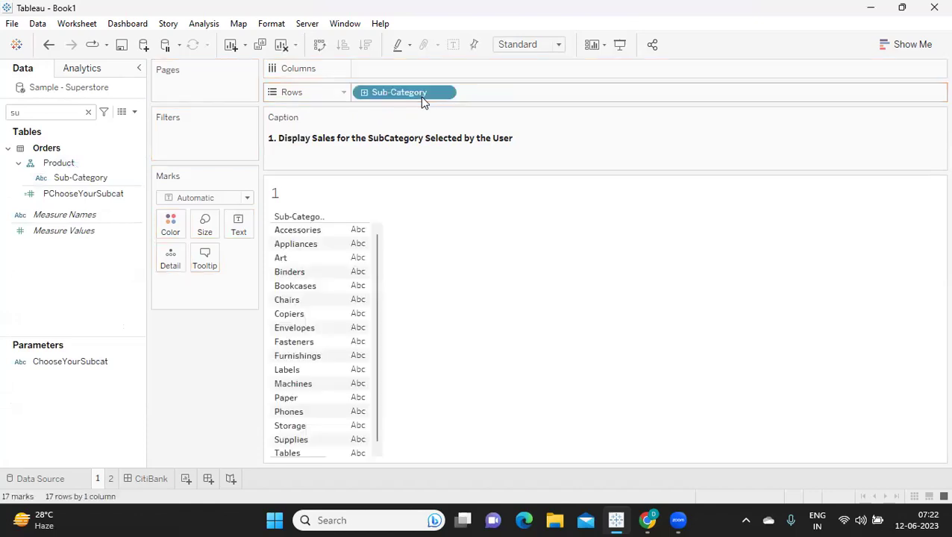
- Show SUM(Sales) as text for each sub-category and shrink the caption area
{"action": "left_click", "coordinate": [45, 112]}
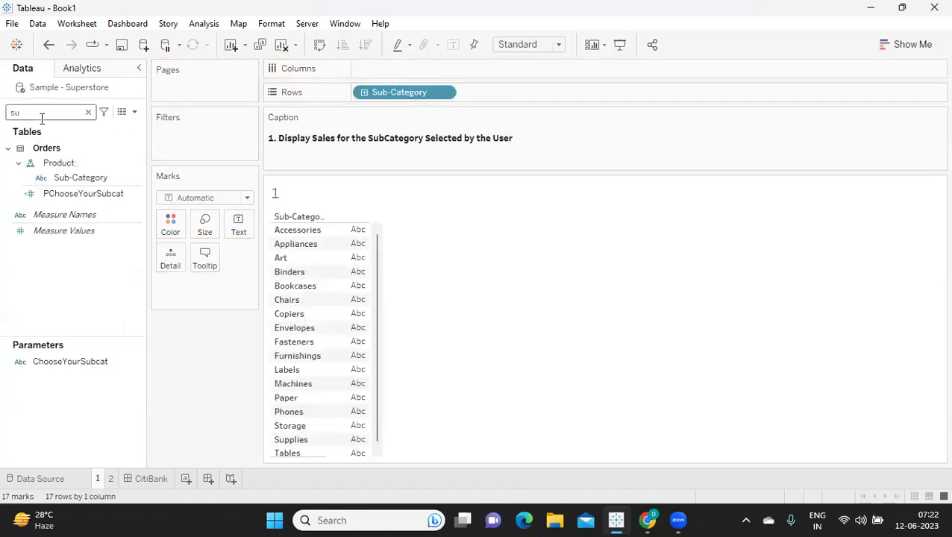
{"action": "key", "text": "BackSpace"}
{"action": "type", "text": "a"}
{"action": "left_click_drag", "start_coordinate": [54, 172], "coordinate": [237, 232]}
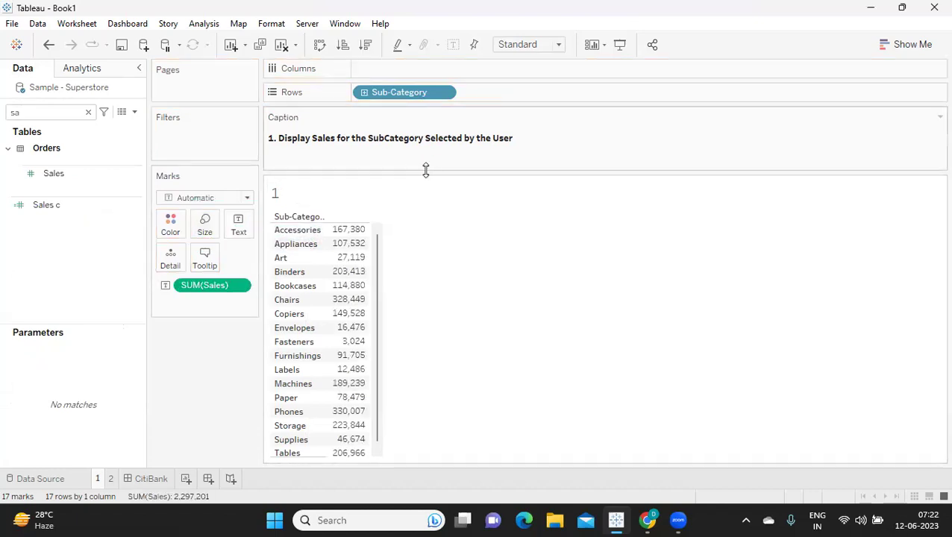
{"action": "left_click_drag", "start_coordinate": [427, 161], "coordinate": [429, 148]}
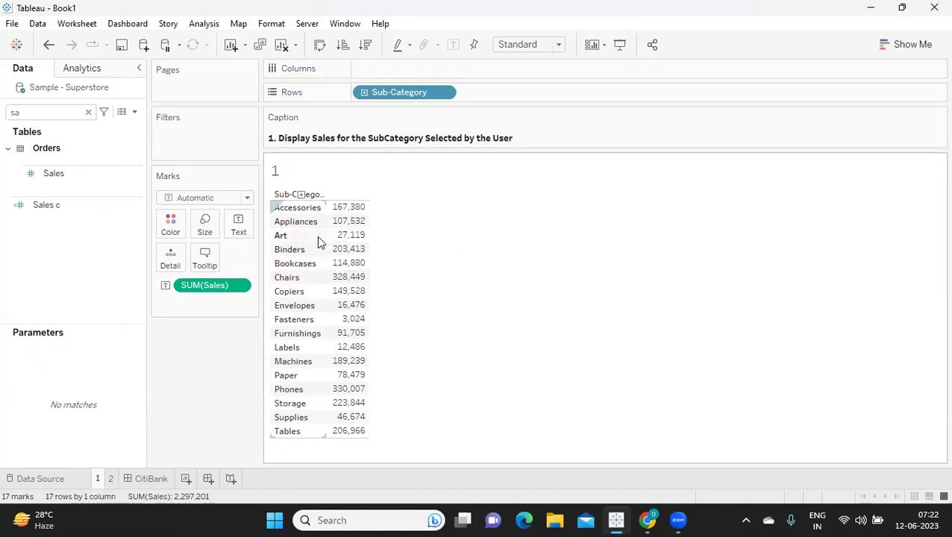
- Create the String parameter 'Select SubCat' with a value list populated from Sub-Category
{"action": "left_click", "coordinate": [88, 112]}
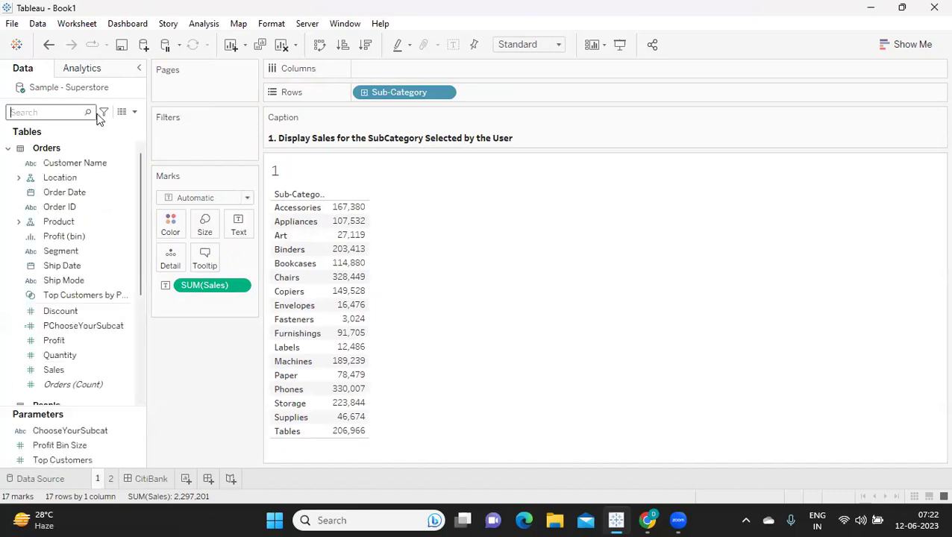
{"action": "left_click", "coordinate": [134, 112]}
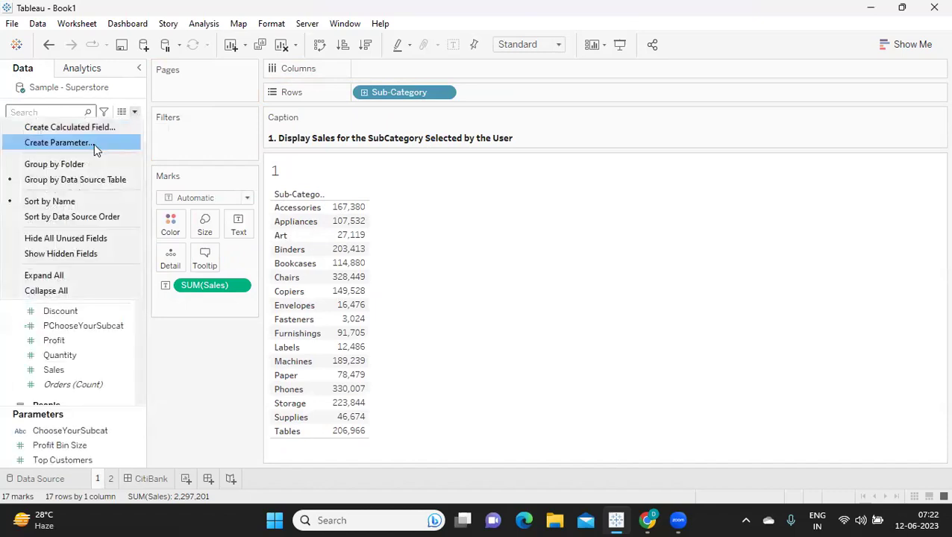
{"action": "left_click", "coordinate": [57, 143]}
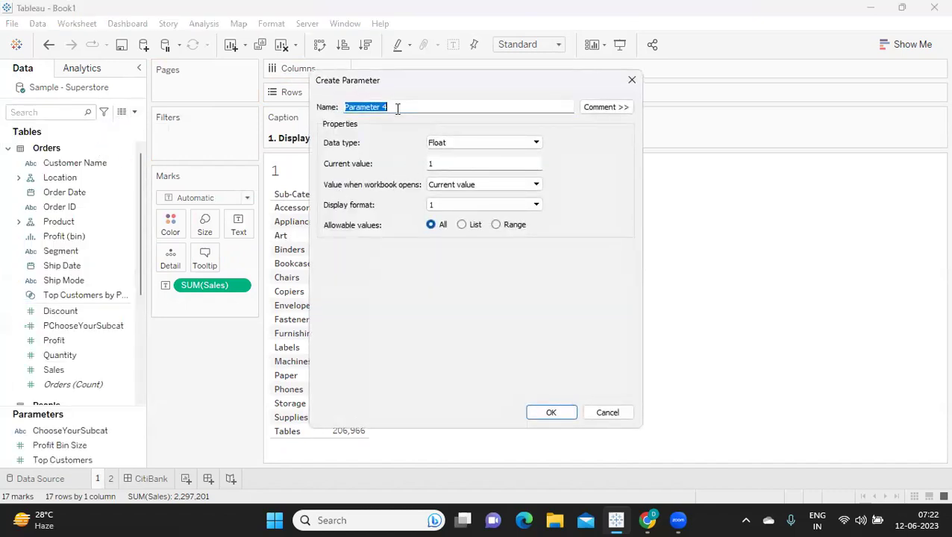
{"action": "type", "text": "Select"}
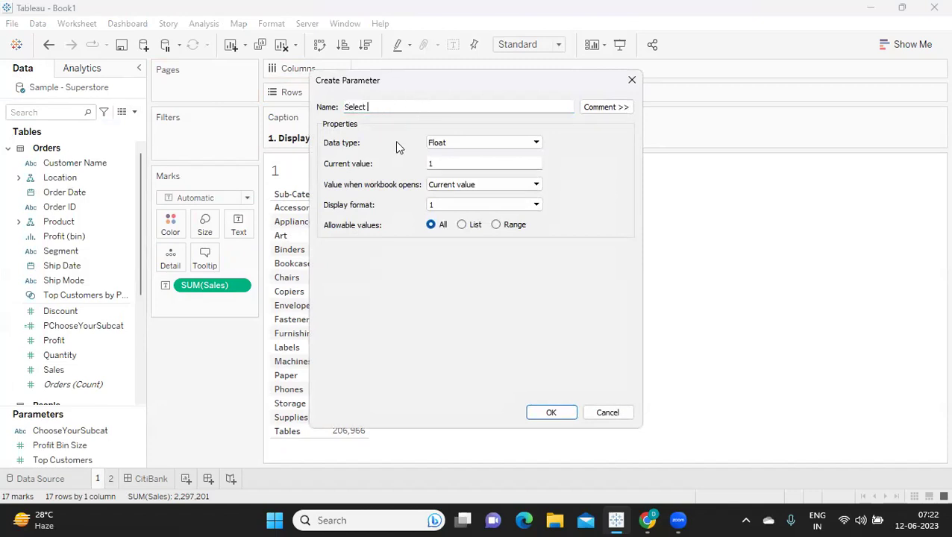
{"action": "type", "text": " SubCat"}
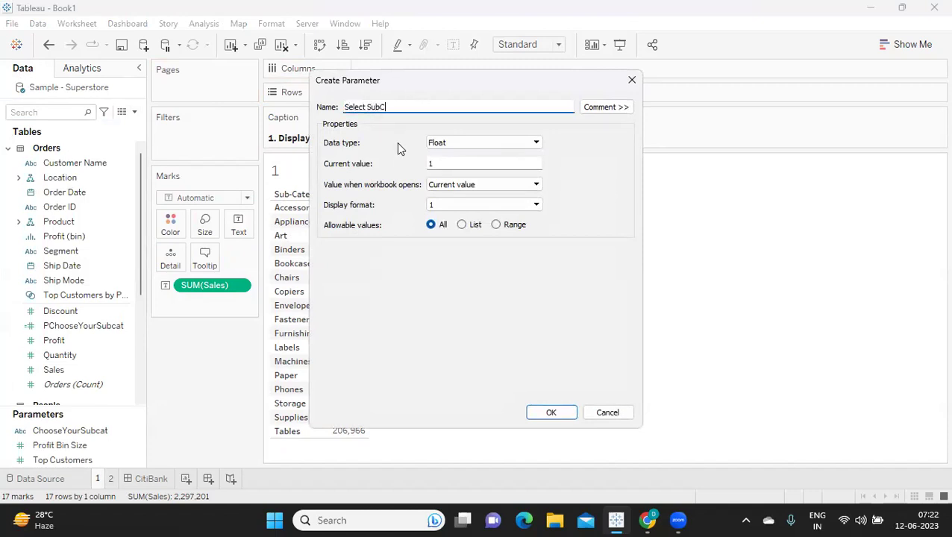
{"action": "left_click", "coordinate": [441, 142]}
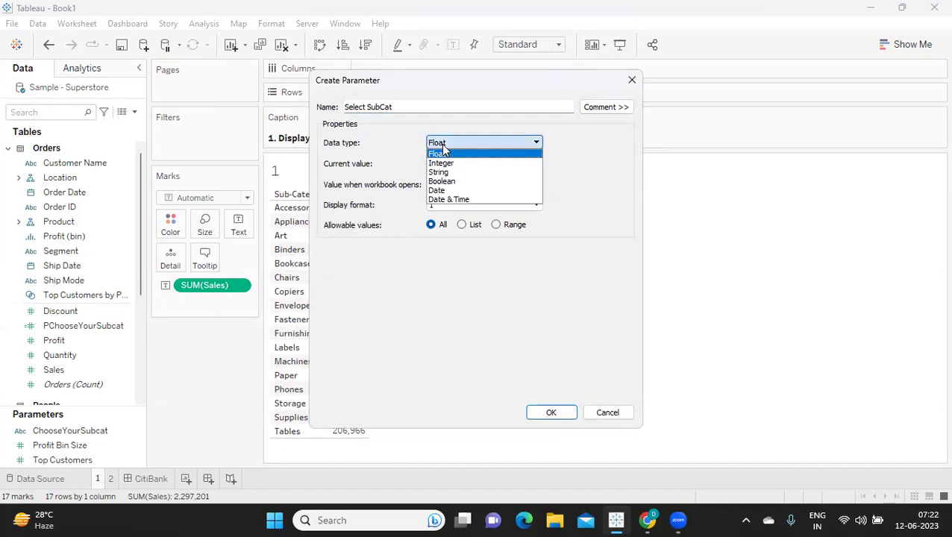
{"action": "left_click", "coordinate": [441, 174]}
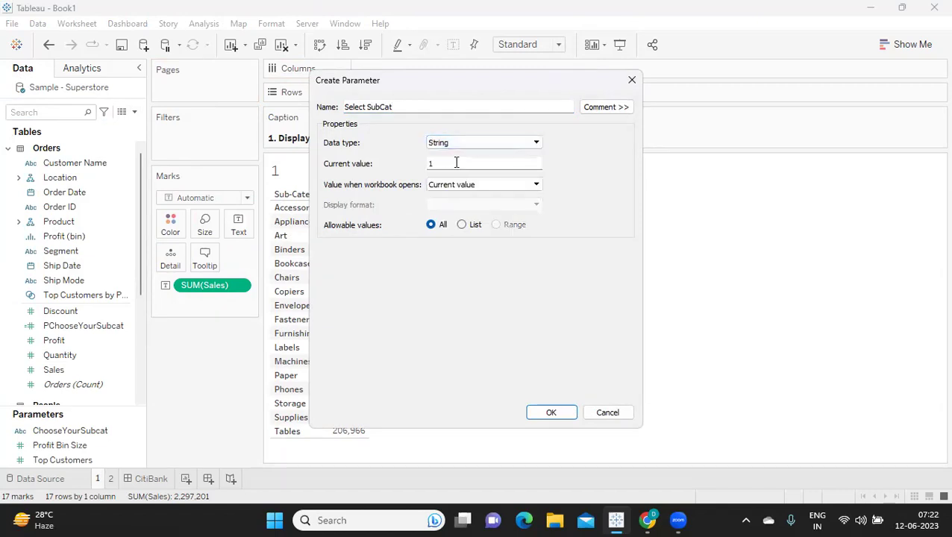
{"action": "left_click", "coordinate": [462, 226]}
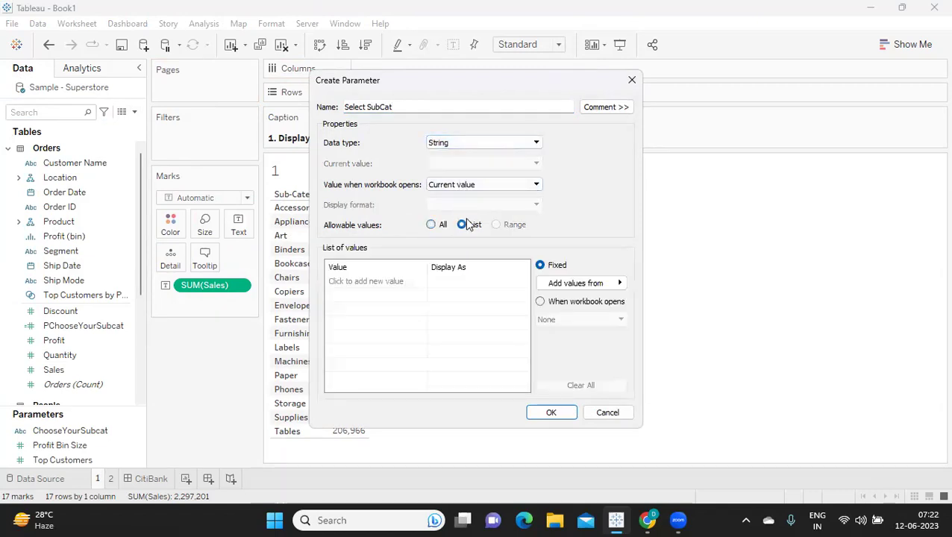
{"action": "left_click", "coordinate": [599, 285]}
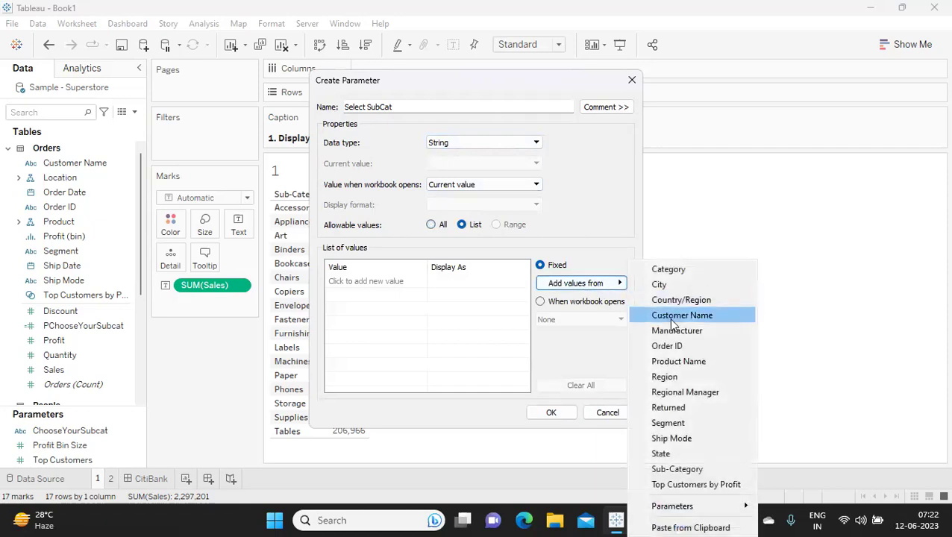
{"action": "left_click", "coordinate": [677, 469]}
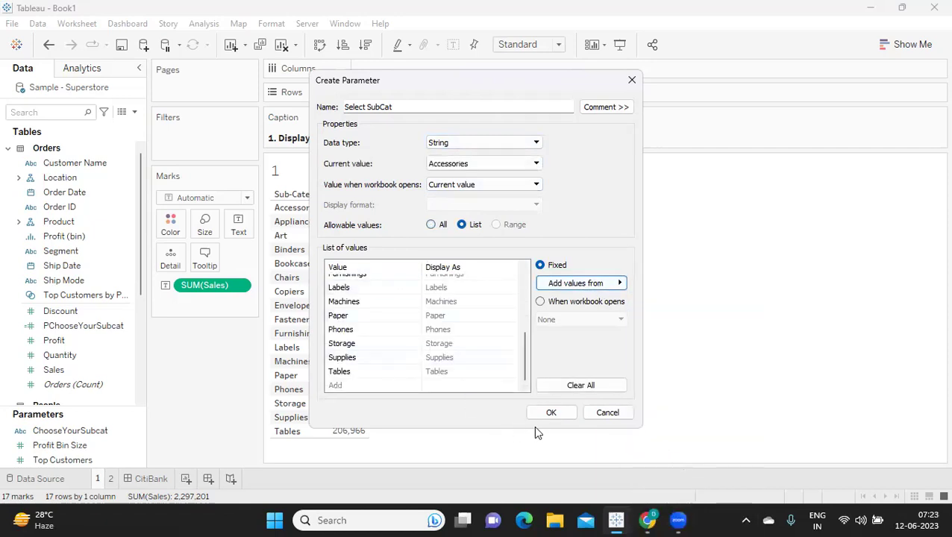
{"action": "left_click", "coordinate": [553, 413]}
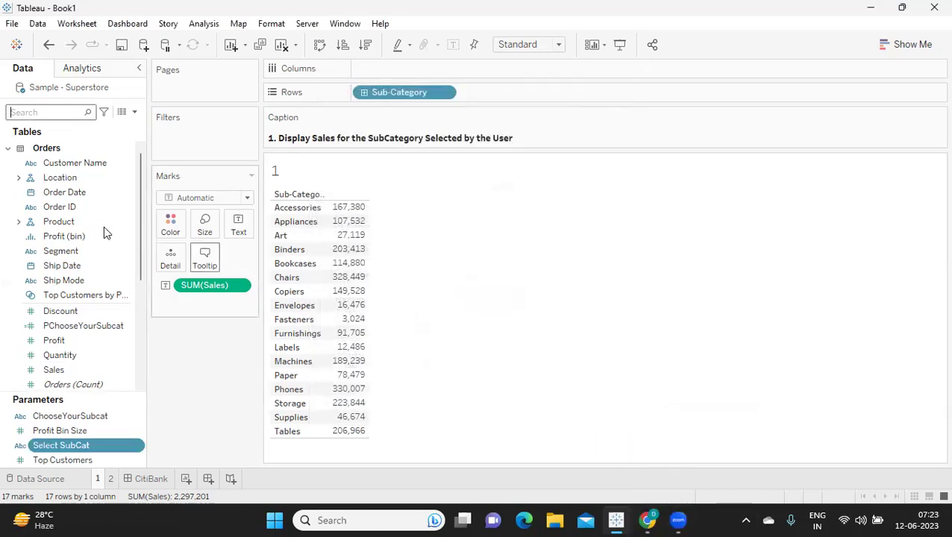
- Display the Select SubCat control on the sheet and check its dropdown, keeping Accessories
{"action": "left_click", "coordinate": [138, 447]}
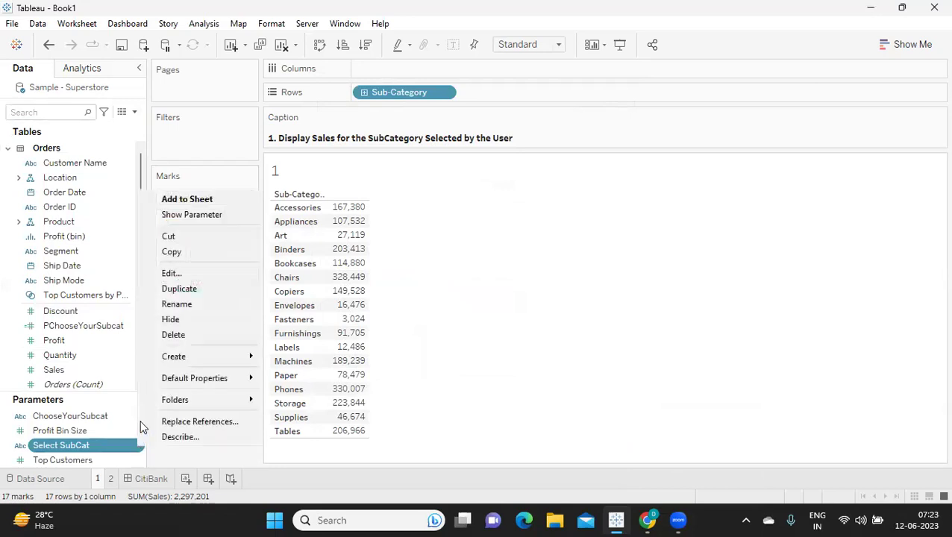
{"action": "left_click", "coordinate": [195, 215]}
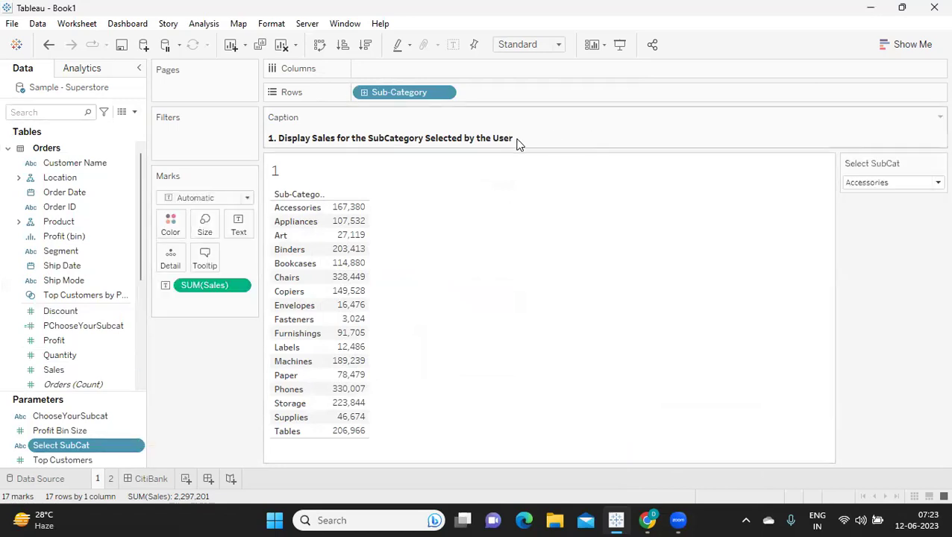
{"action": "left_click", "coordinate": [858, 187]}
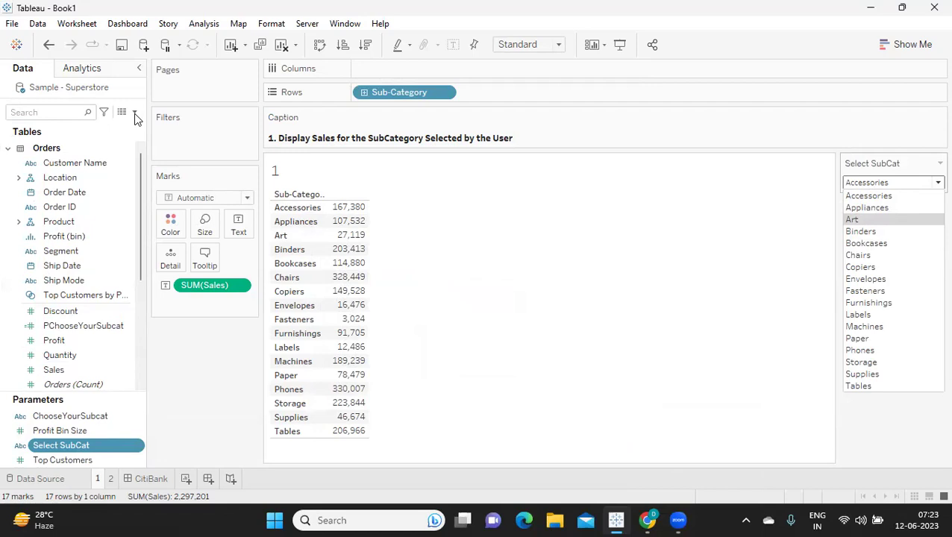
{"action": "left_click", "coordinate": [176, 382]}
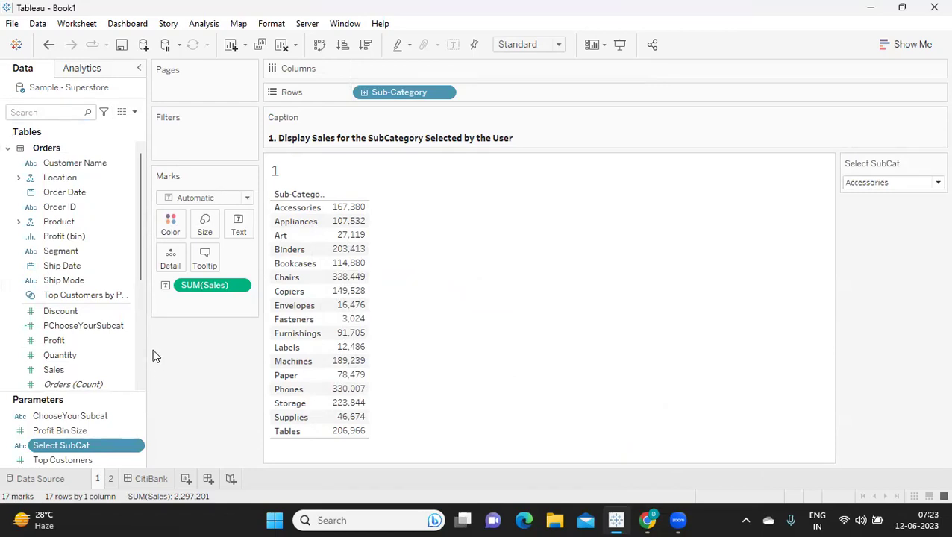
{"action": "left_click", "coordinate": [135, 113]}
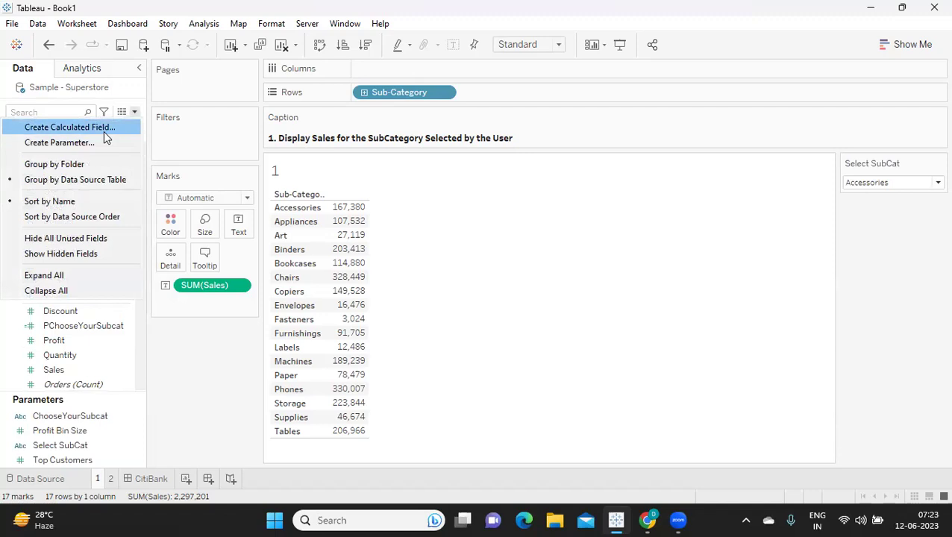
- Start a new calculated field with the formula IF [Sub-Category] = [Select SubCat]
{"action": "left_click", "coordinate": [105, 130]}
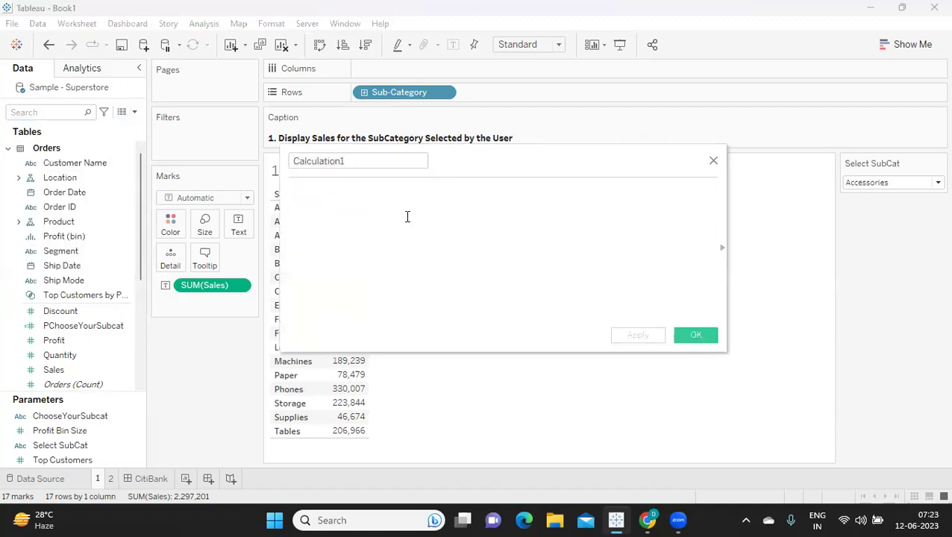
{"action": "type", "text": "IF sub"}
{"action": "key", "text": "Return"}
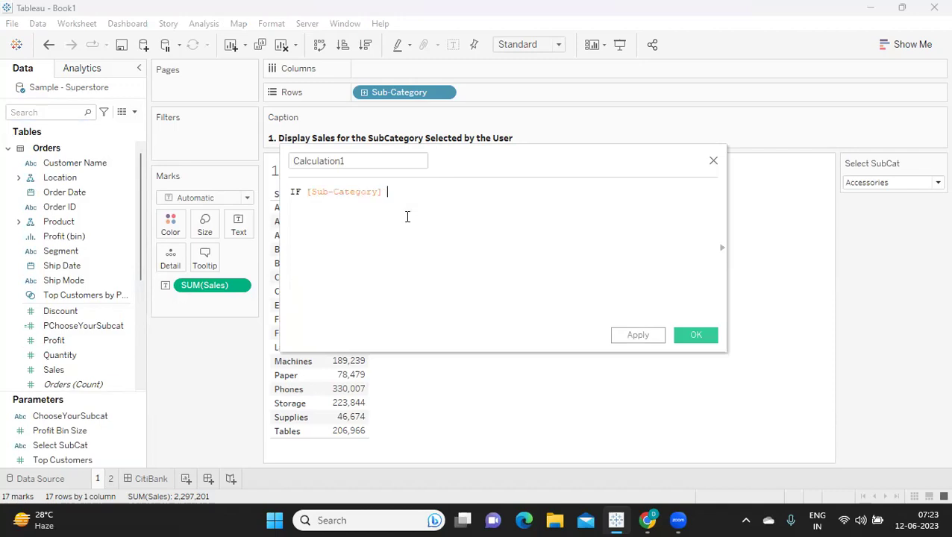
{"action": "type", "text": "= sel"}
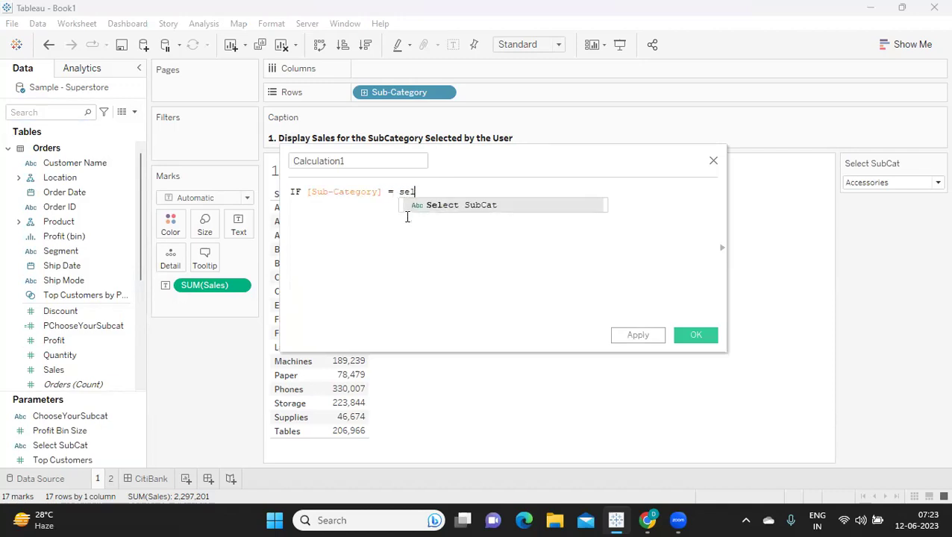
{"action": "key", "text": "Return"}
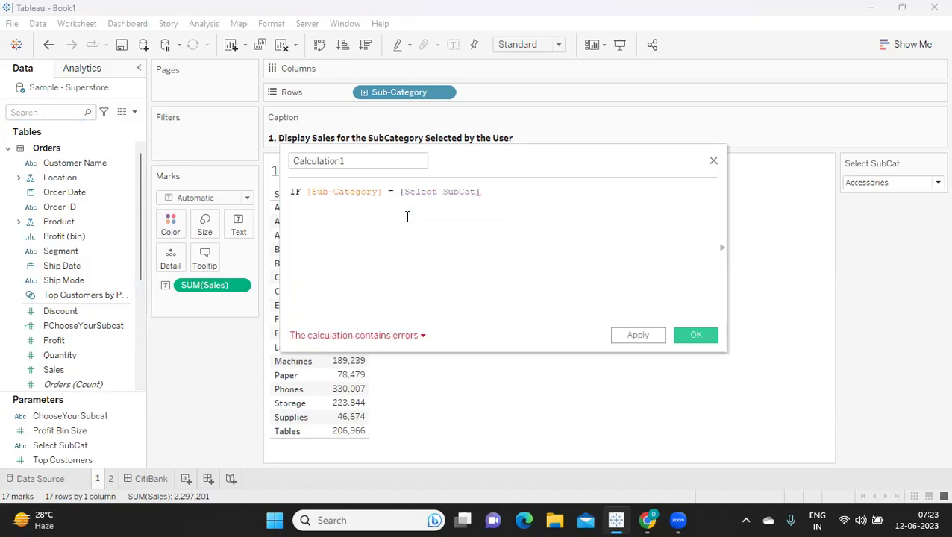
- Delete the IF keyword to make the formula valid and rename it PSelectSubCat
{"action": "left_click_drag", "start_coordinate": [505, 166], "coordinate": [620, 173]}
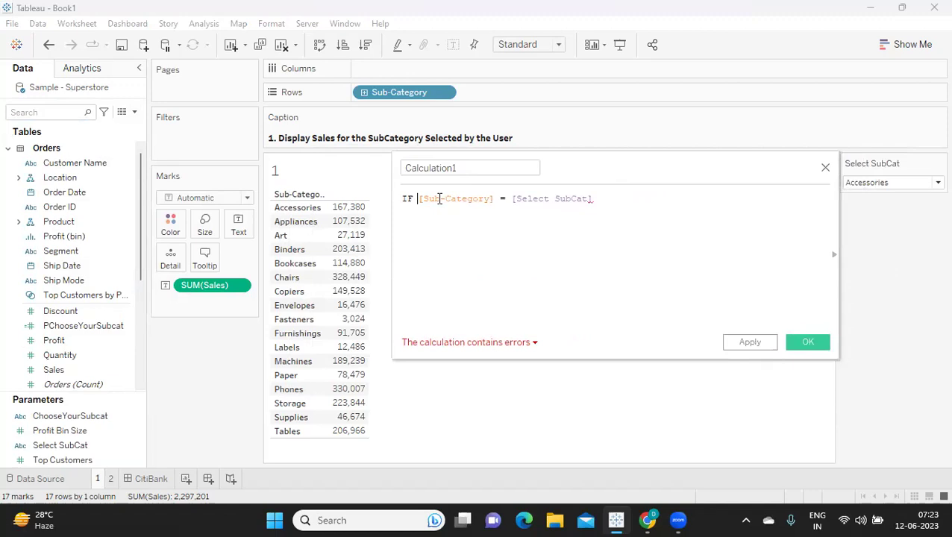
{"action": "left_click_drag", "start_coordinate": [420, 198], "coordinate": [497, 200]}
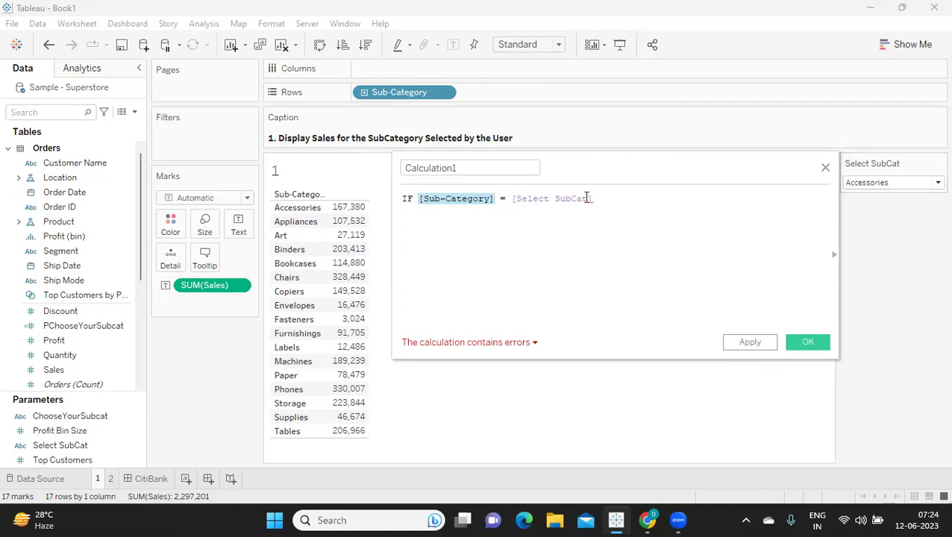
{"action": "mouse_move", "coordinate": [587, 198]}
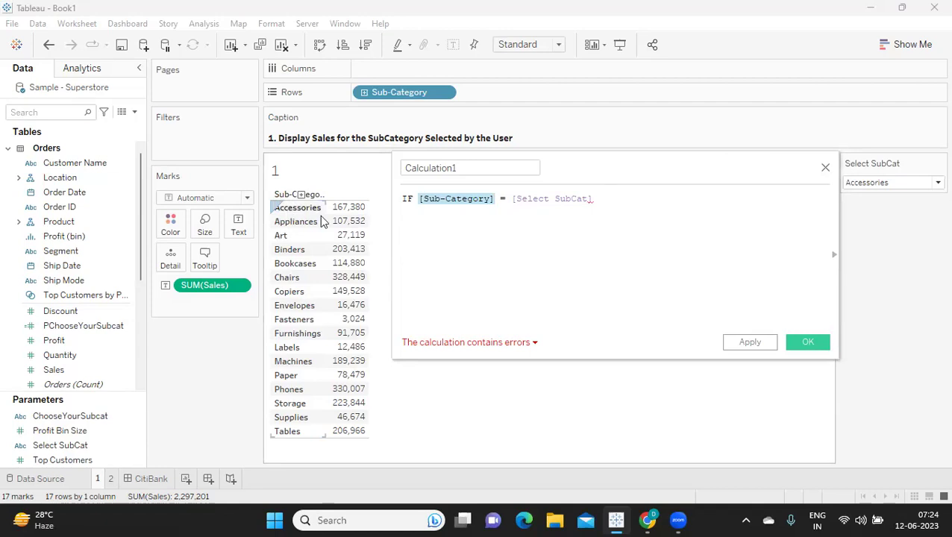
{"action": "left_click", "coordinate": [496, 200]}
{"action": "double_click", "coordinate": [408, 199]}
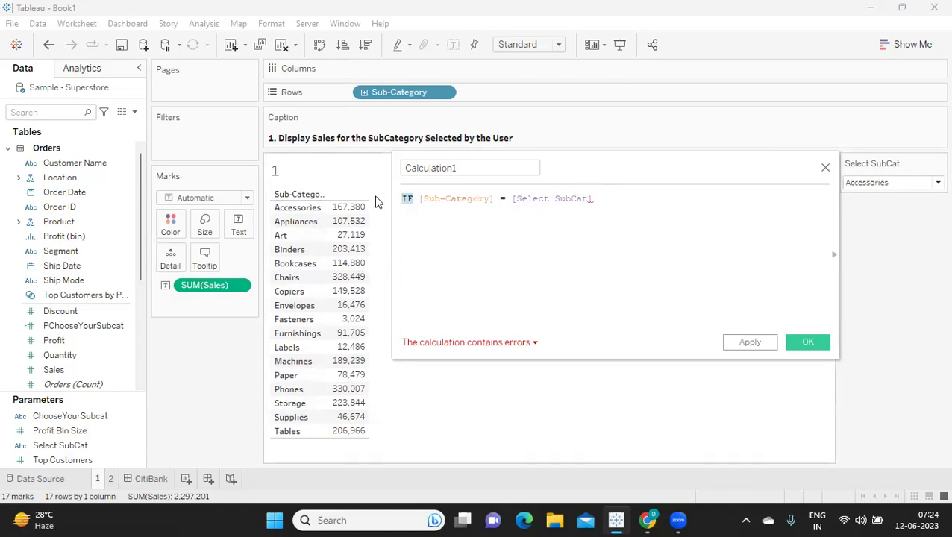
{"action": "key", "text": "BackSpace"}
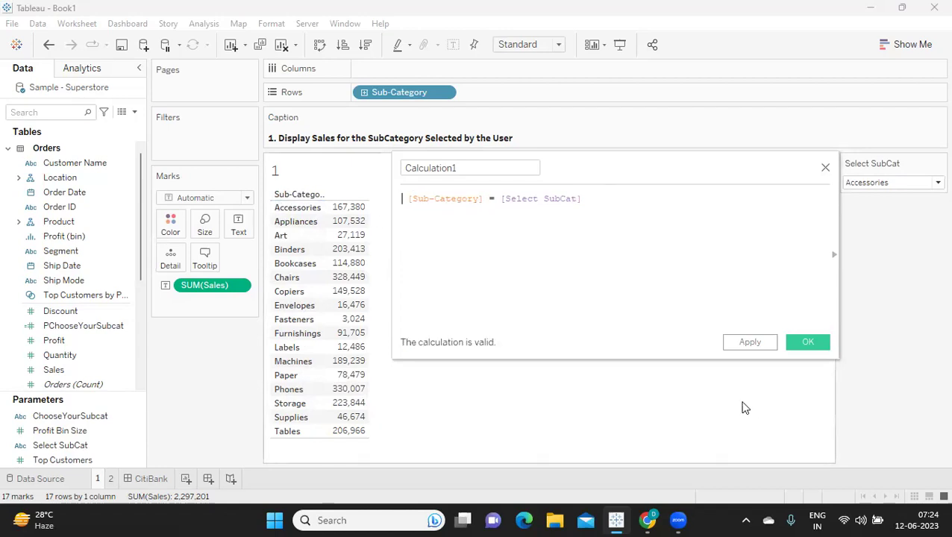
{"action": "double_click", "coordinate": [472, 168]}
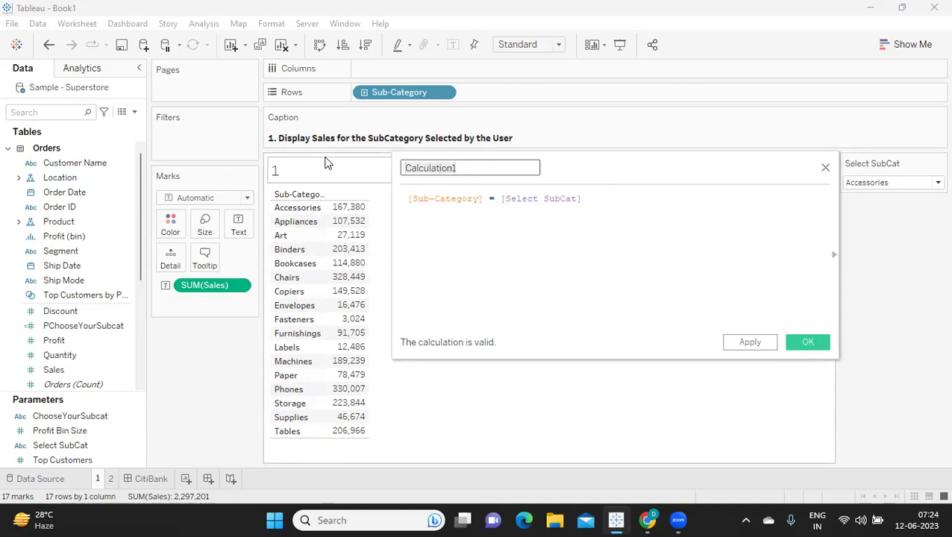
{"action": "type", "text": "P"}
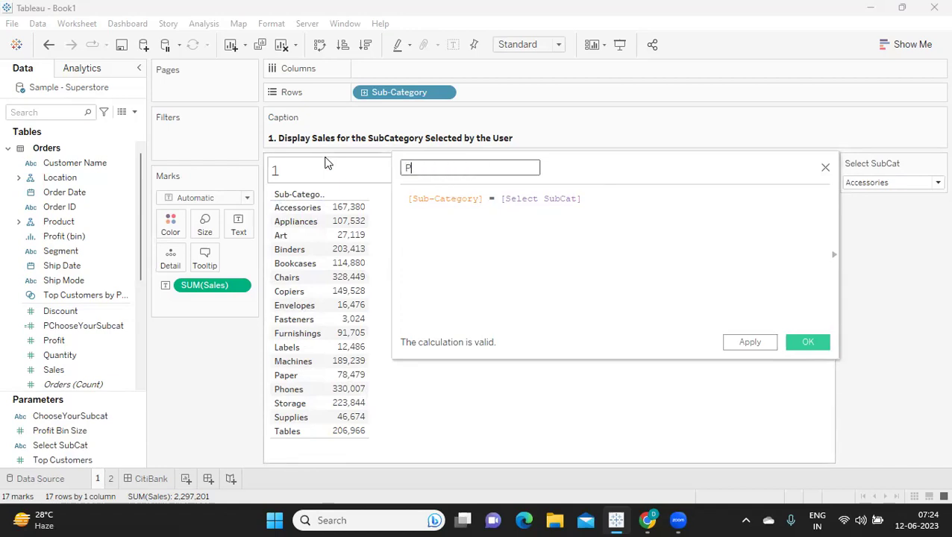
{"action": "type", "text": "SelectSu"}
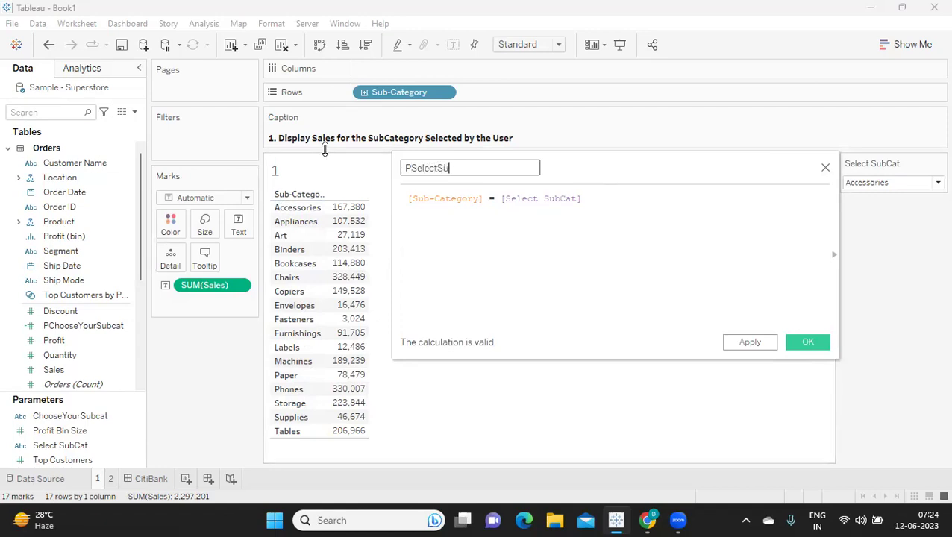
{"action": "type", "text": "bCat"}
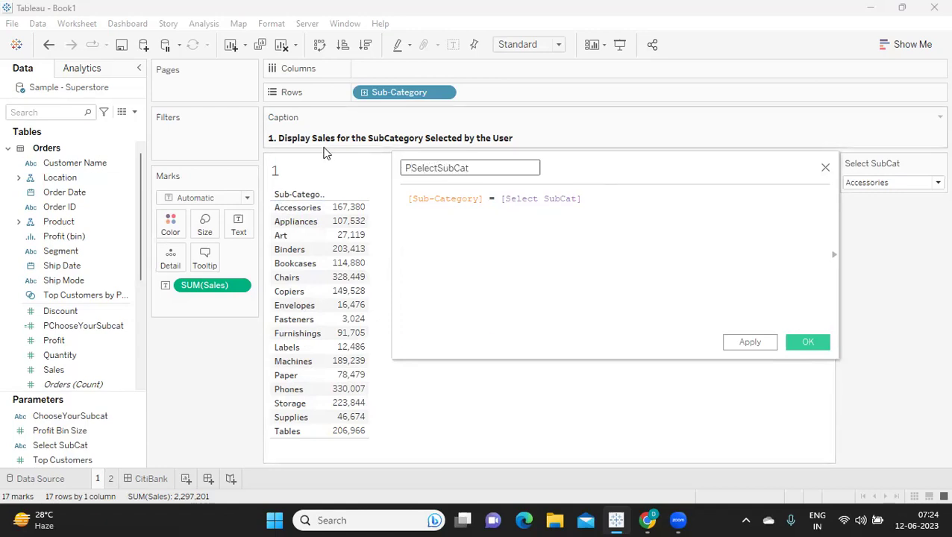
- Apply PSelectSubCat, add it to Rows beside Sub-Category, and set Select SubCat to Appliances
{"action": "left_click", "coordinate": [746, 344]}
{"action": "left_click_drag", "start_coordinate": [48, 254], "coordinate": [501, 92]}
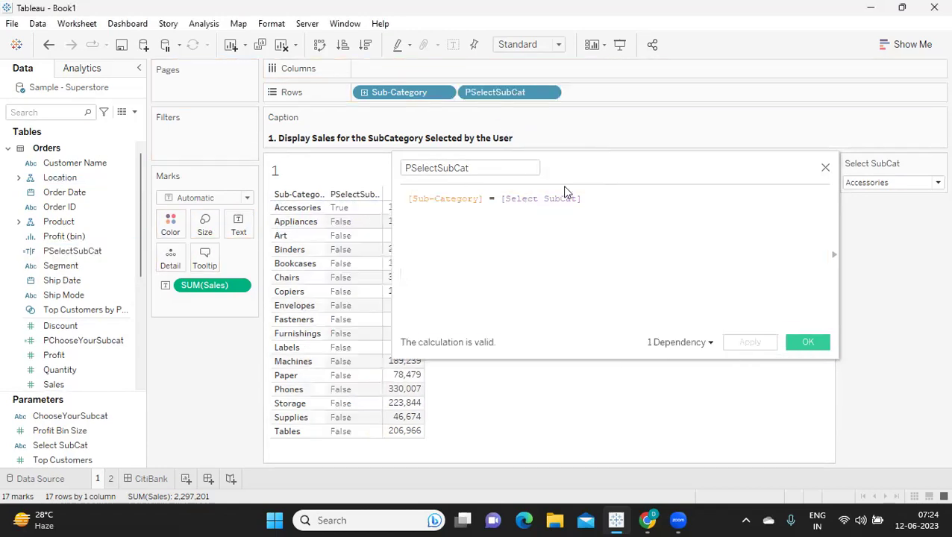
{"action": "left_click_drag", "start_coordinate": [587, 176], "coordinate": [658, 170]}
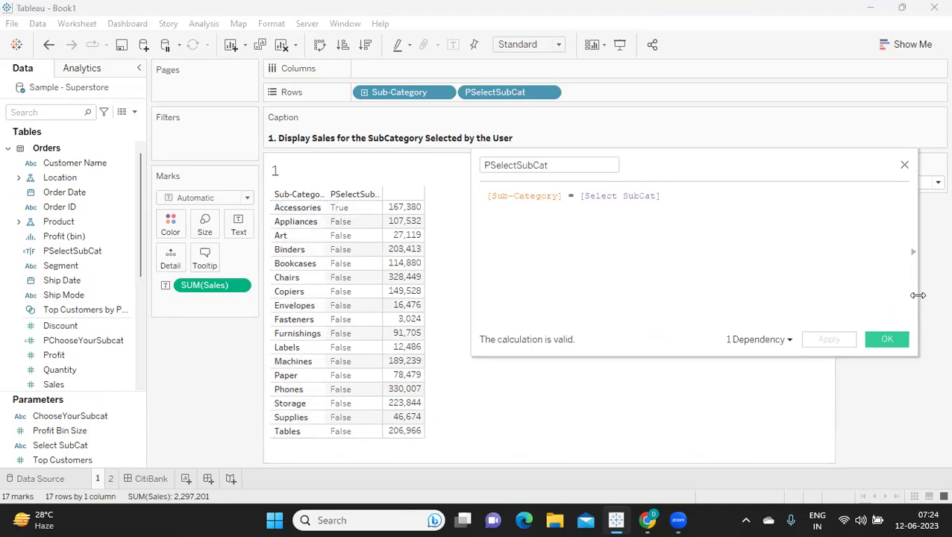
{"action": "left_click_drag", "start_coordinate": [917, 298], "coordinate": [777, 272]}
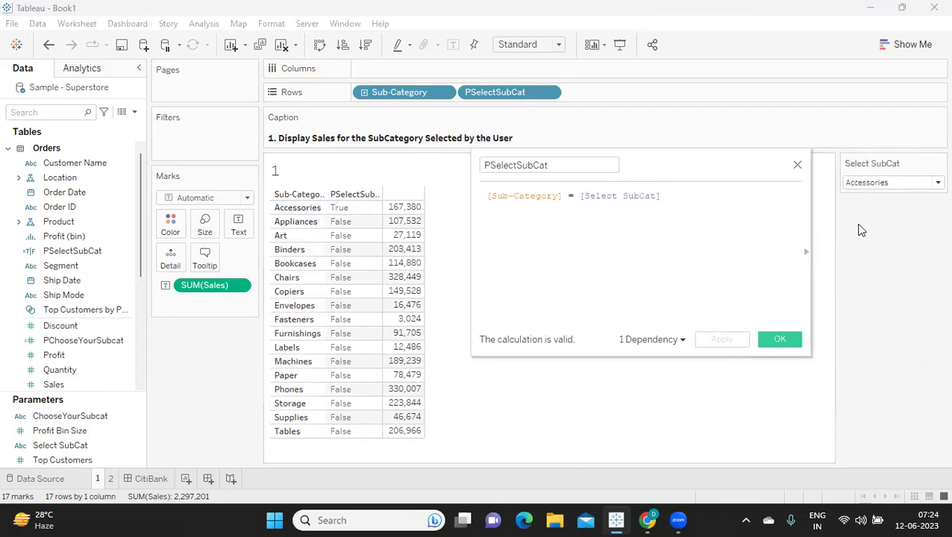
{"action": "left_click", "coordinate": [885, 189]}
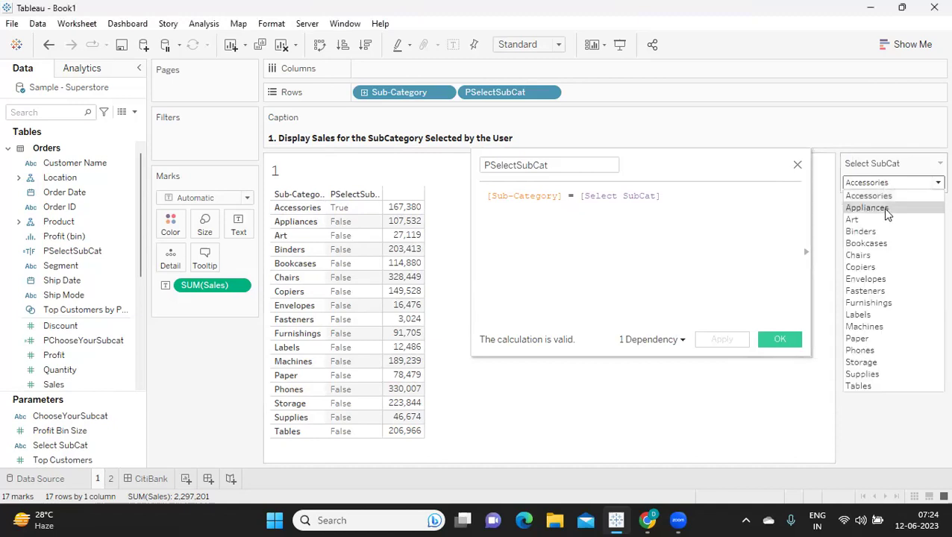
{"action": "left_click", "coordinate": [882, 207]}
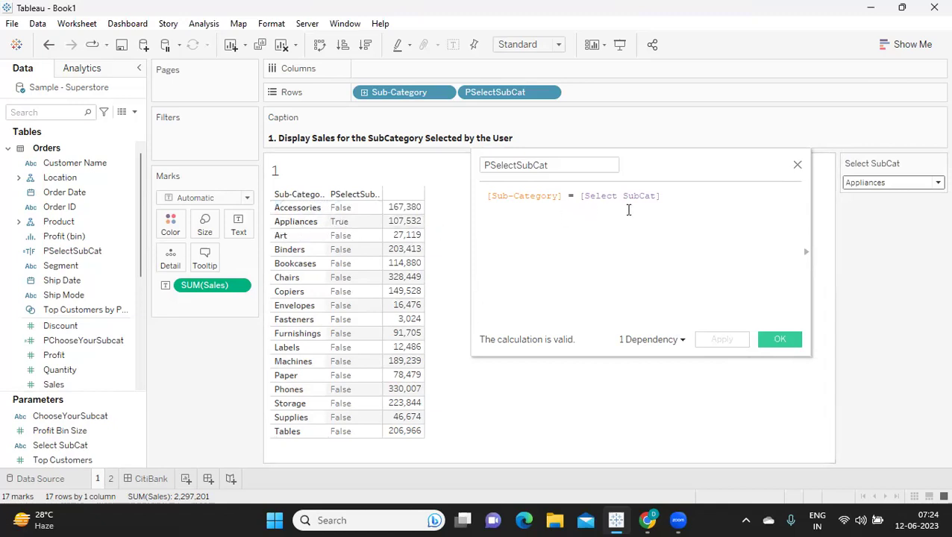
- Move the PSelectSubCat formula down to a second line
{"action": "left_click_drag", "start_coordinate": [662, 195], "coordinate": [582, 198]}
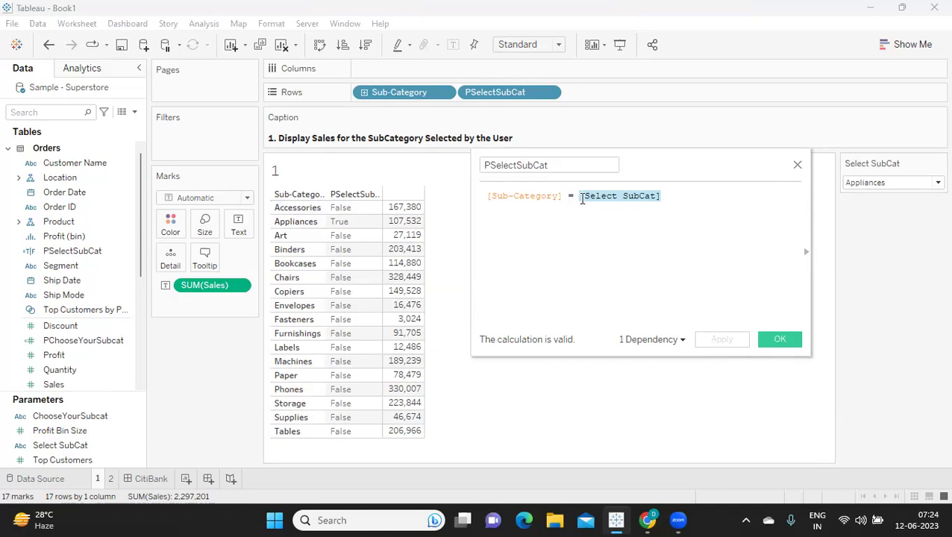
{"action": "left_click_drag", "start_coordinate": [562, 196], "coordinate": [467, 197]}
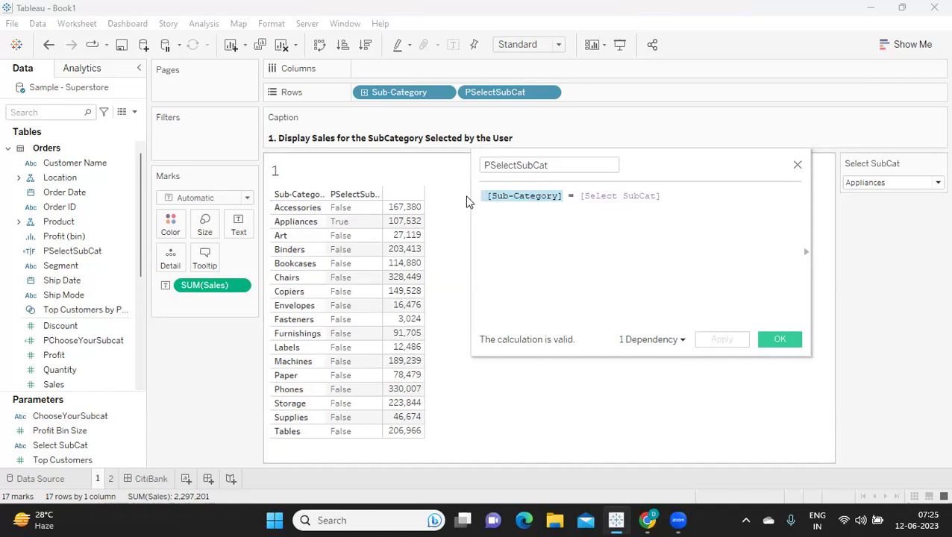
{"action": "left_click", "coordinate": [489, 196]}
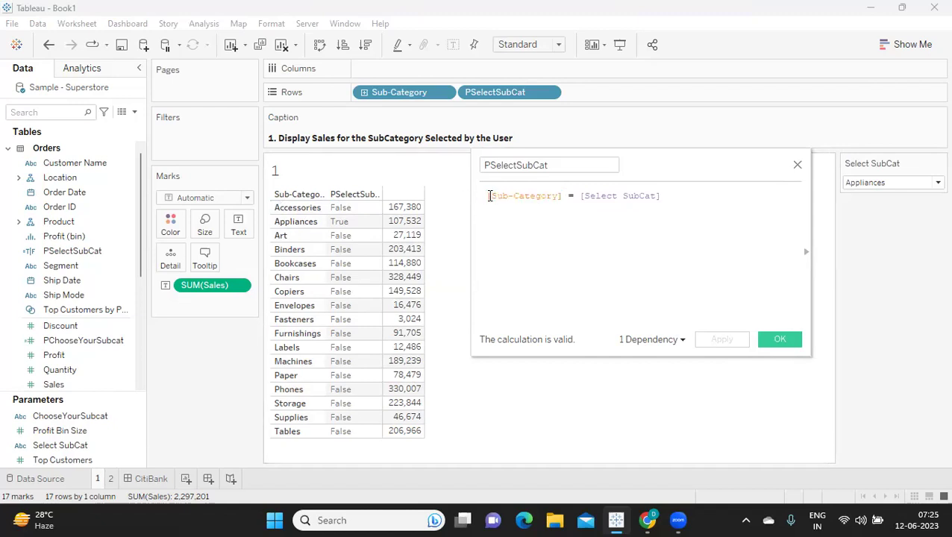
{"action": "key", "text": "Return"}
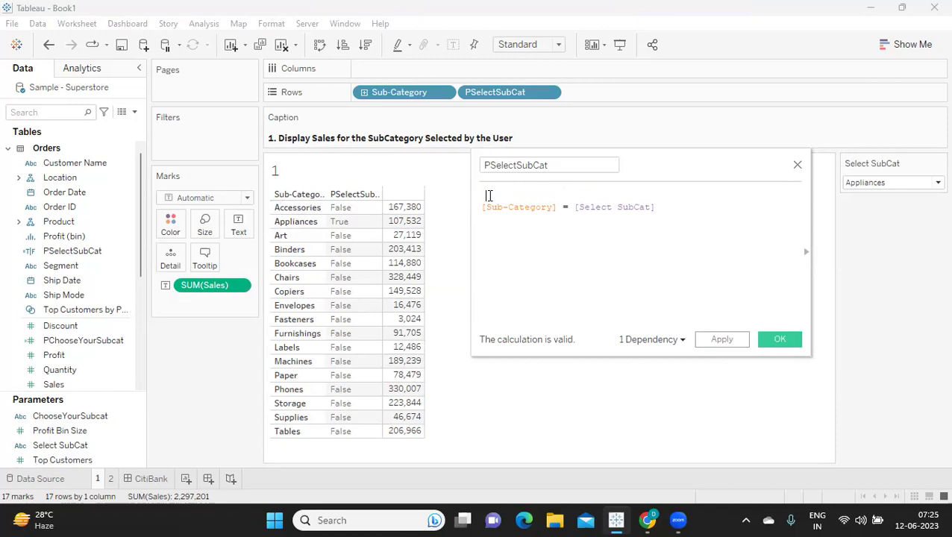
- Rewrite the formula as IF [Sub-Category] = [Select SubCat] THEN [Sales] END
{"action": "left_click", "coordinate": [490, 196]}
{"action": "type", "text": "IF"}
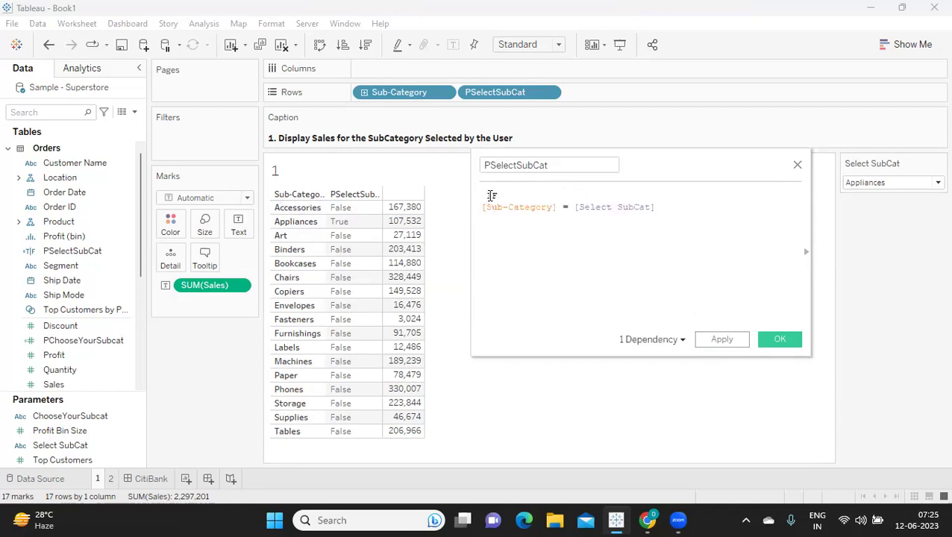
{"action": "left_click_drag", "start_coordinate": [673, 207], "coordinate": [470, 207]}
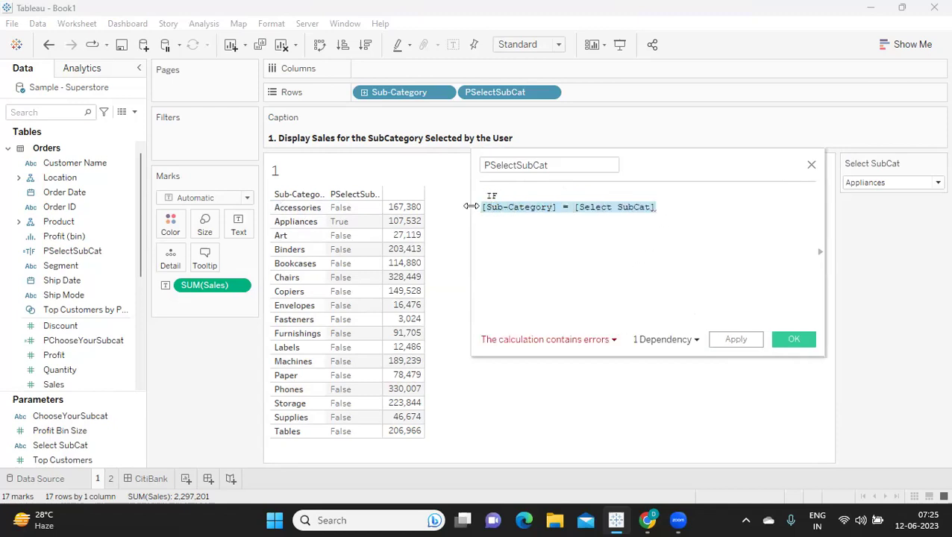
{"action": "left_click", "coordinate": [673, 206]}
{"action": "type", "text": "THEN"}
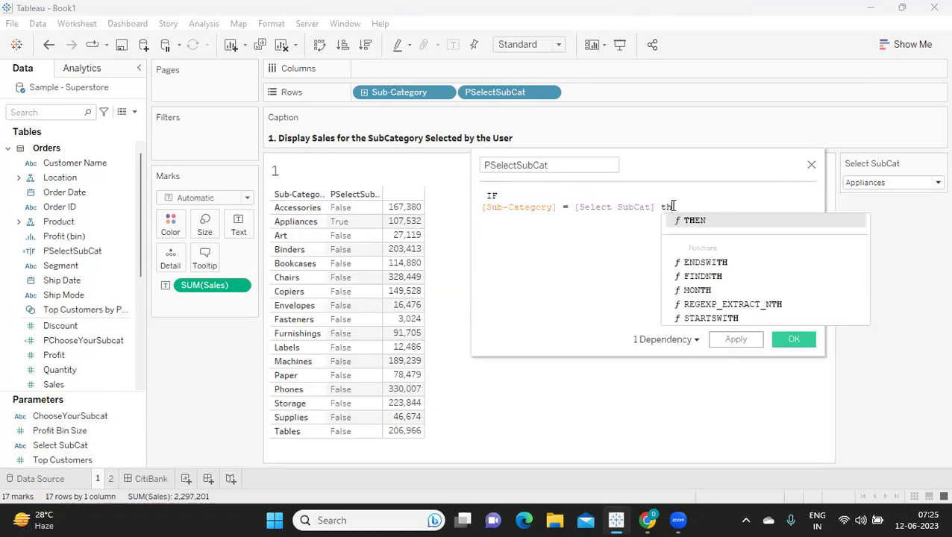
{"action": "type", "text": " sal"}
{"action": "key", "text": "Return"}
{"action": "type", "text": "END"}
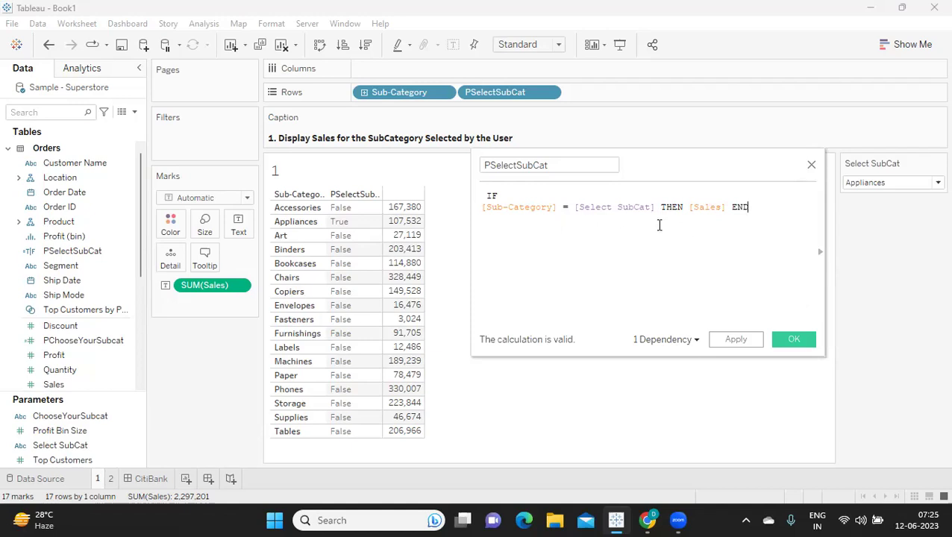
- Apply the new PSelectSubCat formula and close the calculation editor
{"action": "left_click_drag", "start_coordinate": [761, 206], "coordinate": [470, 188]}
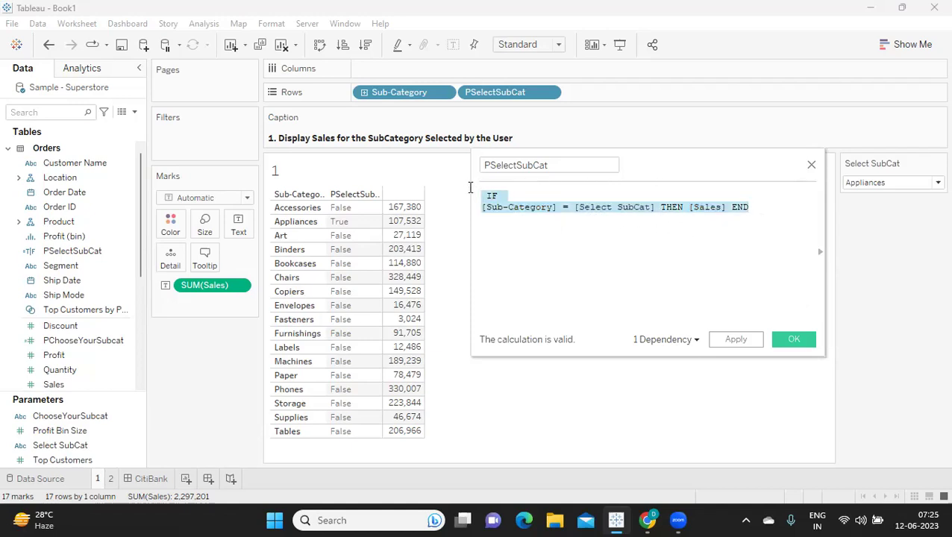
{"action": "left_click", "coordinate": [559, 258]}
{"action": "left_click", "coordinate": [728, 340]}
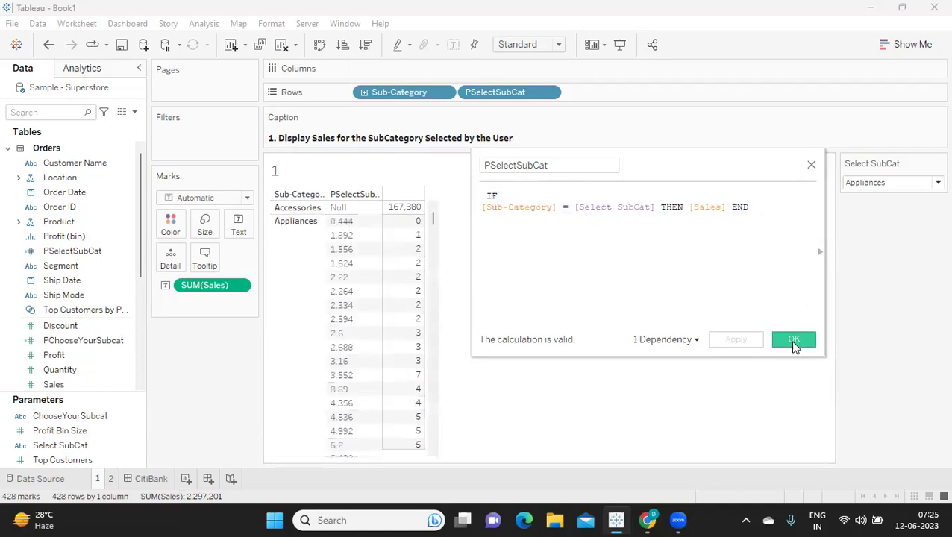
{"action": "left_click", "coordinate": [794, 343]}
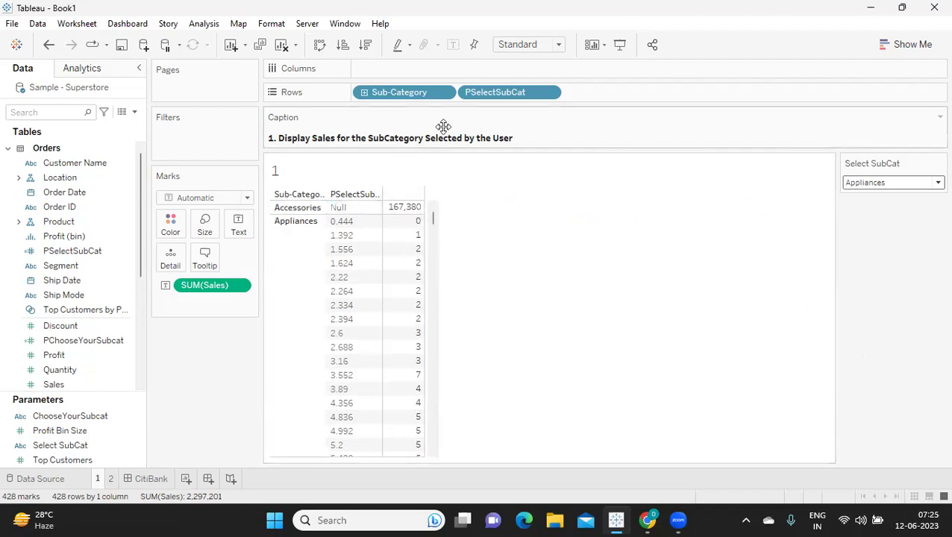
- Replace SUM(Sales) on Text with PSelectSubCat aggregated as Sum
{"action": "left_click_drag", "start_coordinate": [493, 94], "coordinate": [237, 226]}
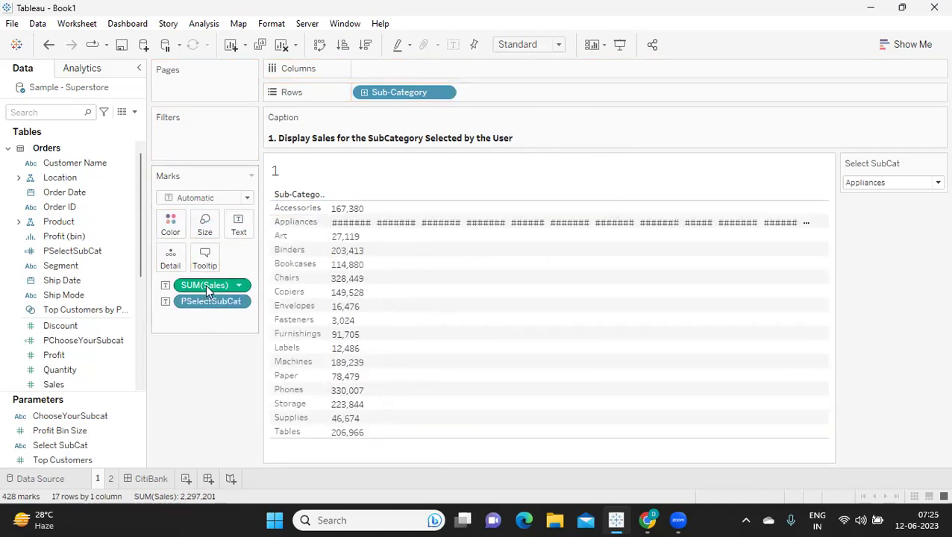
{"action": "left_click_drag", "start_coordinate": [205, 285], "coordinate": [196, 361]}
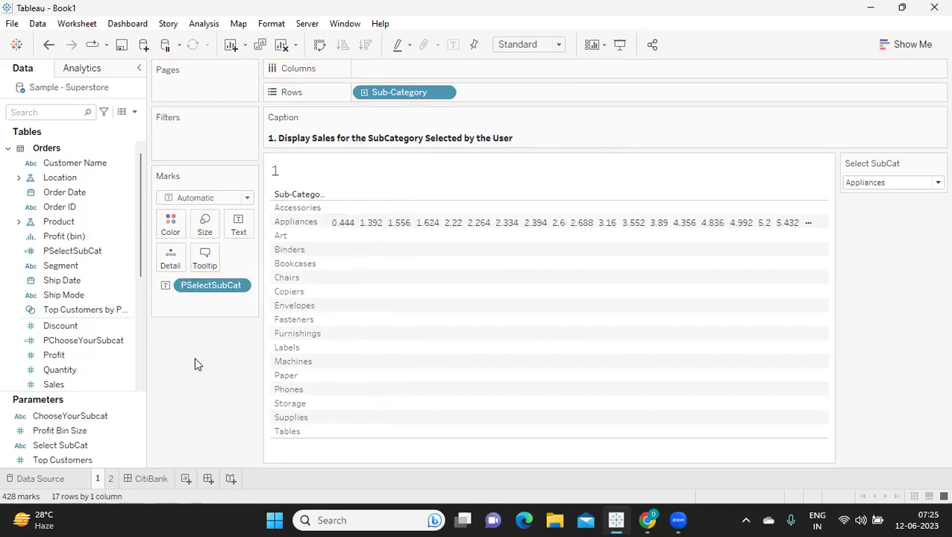
{"action": "left_click", "coordinate": [241, 286]}
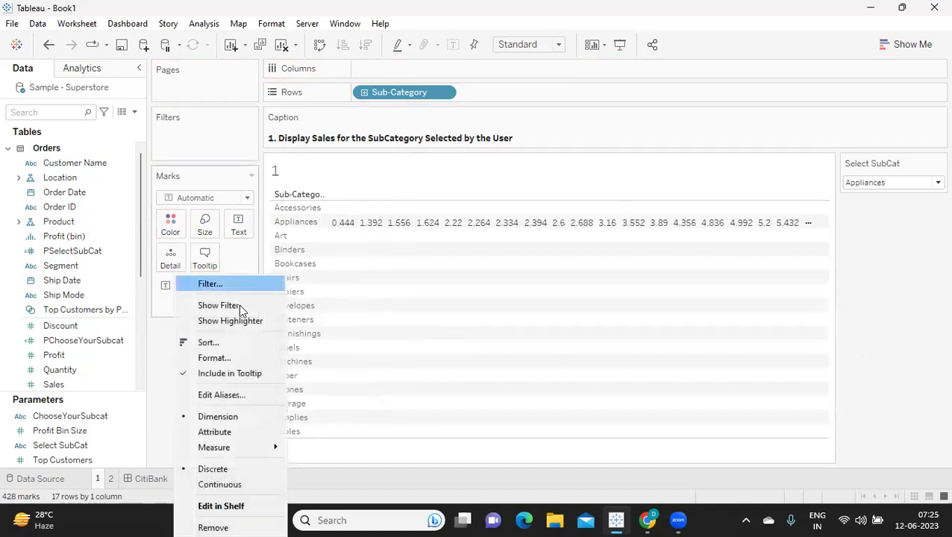
{"action": "mouse_move", "coordinate": [233, 448]}
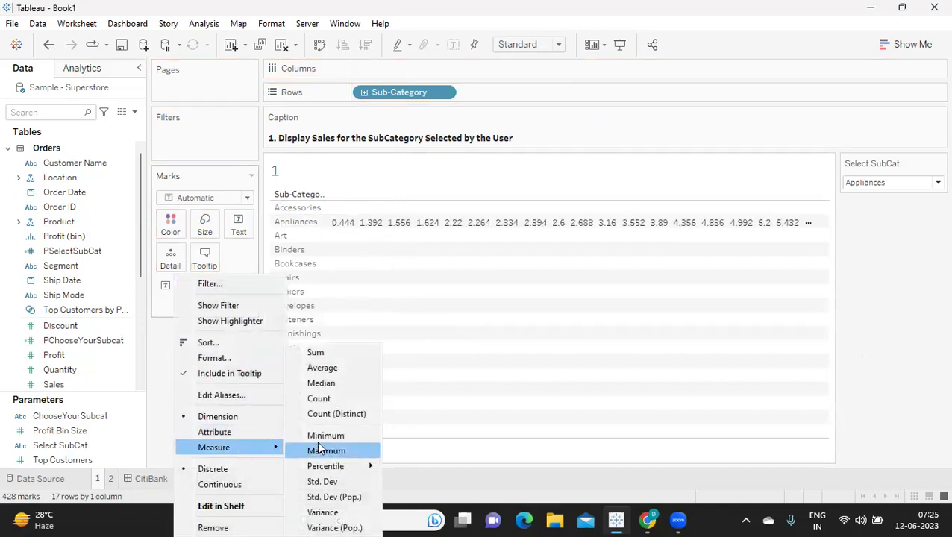
{"action": "left_click", "coordinate": [319, 353]}
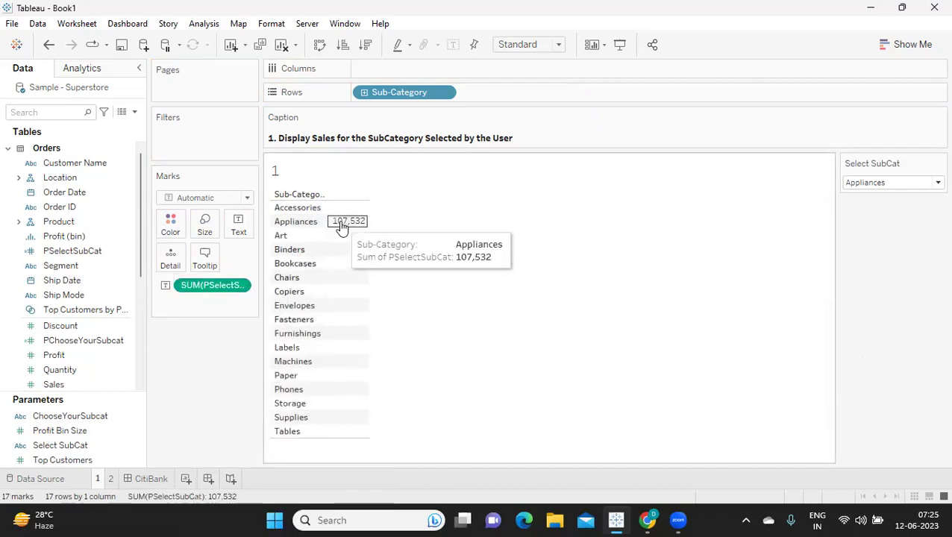
- Test Select SubCat with Accessories, Appliances, then Art, showing 27,119
{"action": "left_click", "coordinate": [912, 186]}
{"action": "left_click", "coordinate": [881, 197]}
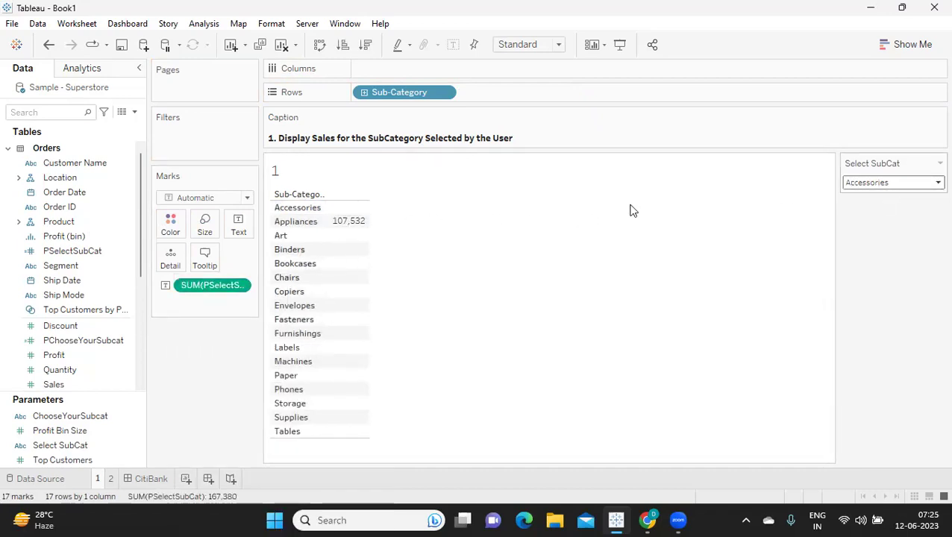
{"action": "mouse_move", "coordinate": [347, 213]}
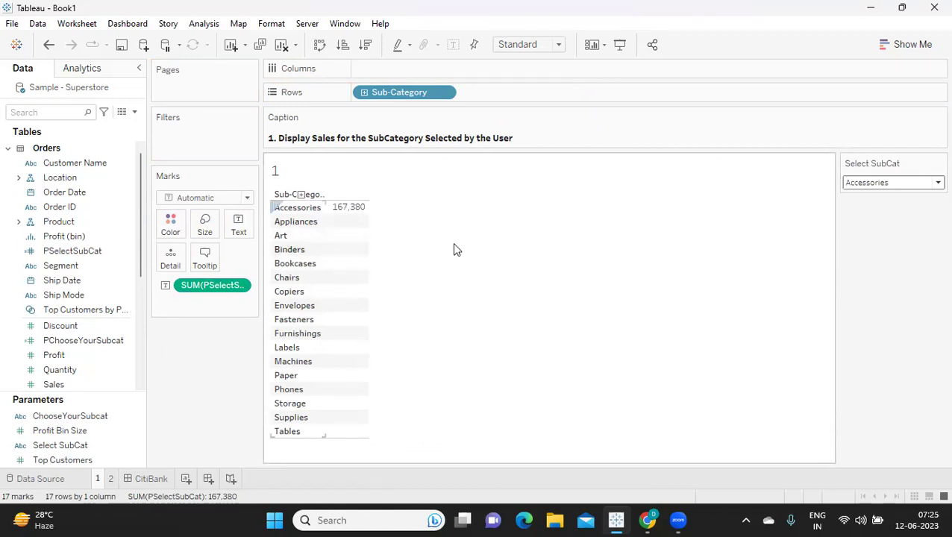
{"action": "left_click", "coordinate": [852, 185]}
{"action": "left_click", "coordinate": [861, 205]}
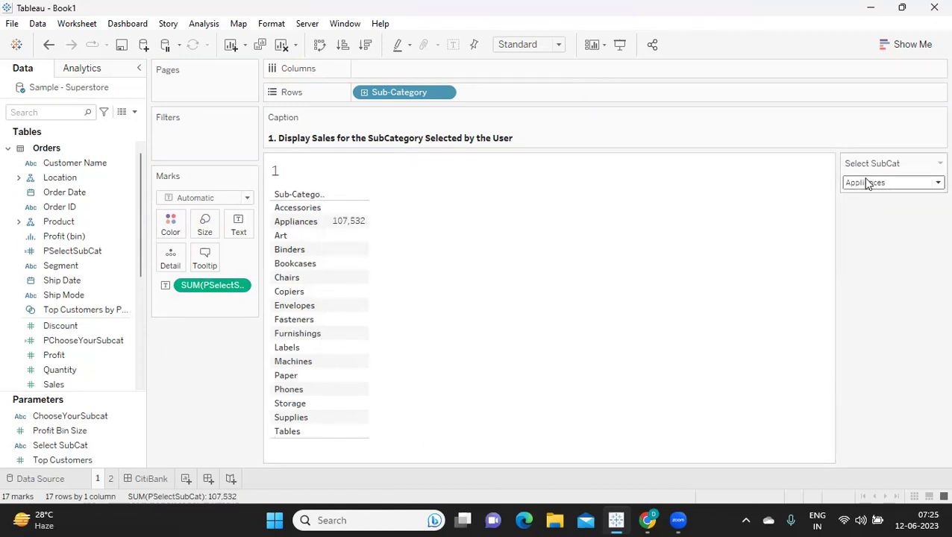
{"action": "left_click", "coordinate": [867, 184]}
{"action": "left_click", "coordinate": [861, 219]}
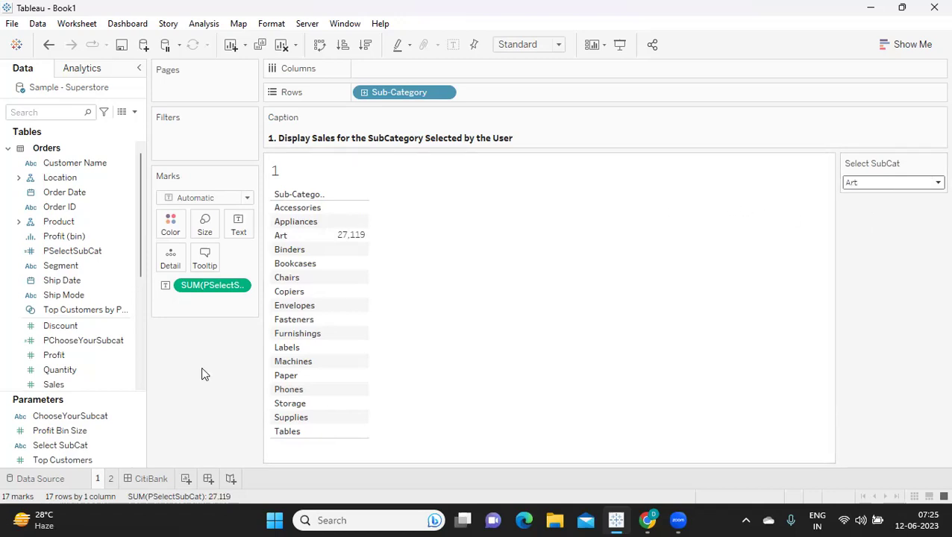
- On Sheet 2, put Segment on Rows and SUM(Sales) on Text
{"action": "left_click", "coordinate": [111, 478]}
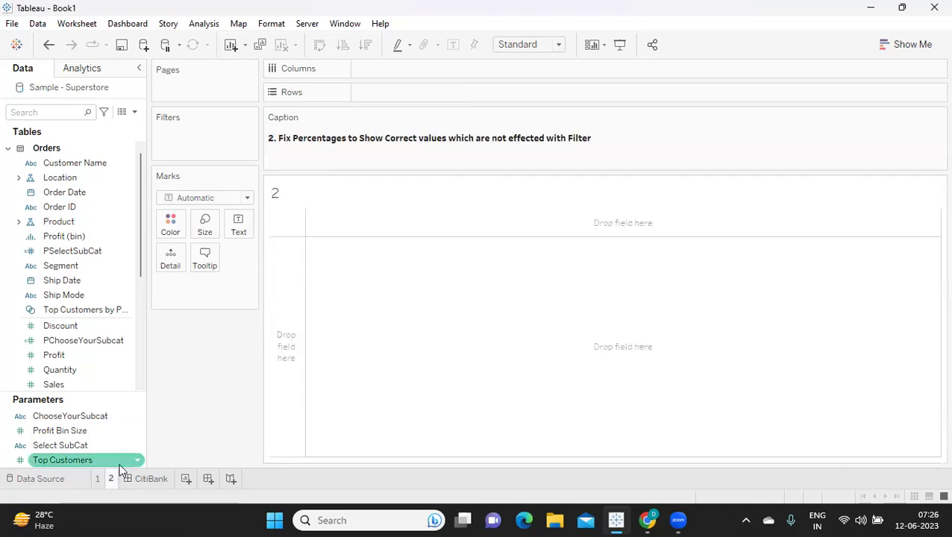
{"action": "left_click", "coordinate": [46, 114]}
{"action": "type", "text": "se"}
{"action": "left_click_drag", "start_coordinate": [61, 177], "coordinate": [384, 93]}
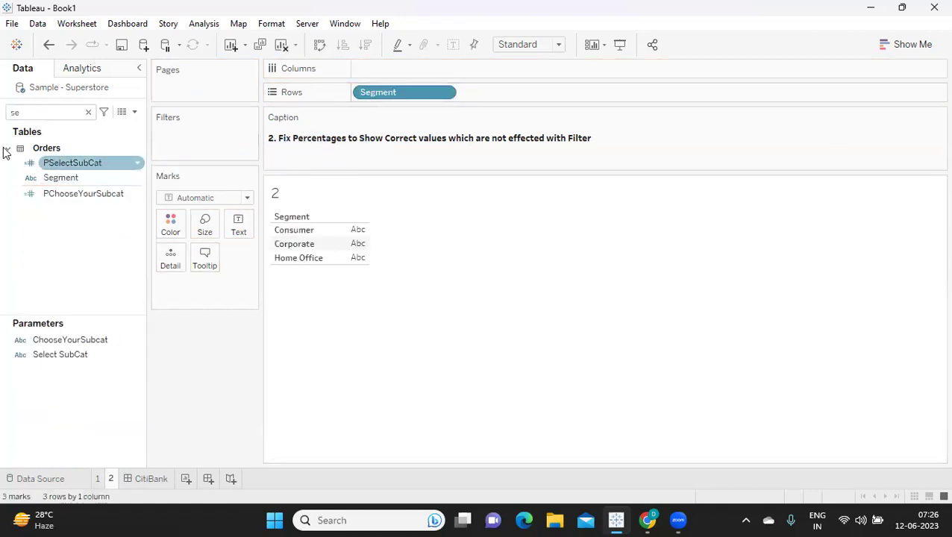
{"action": "key", "text": "BackSpace"}
{"action": "type", "text": "a"}
{"action": "left_click_drag", "start_coordinate": [54, 174], "coordinate": [242, 228]}
- Convert SUM(Sales) to a Percent of Total quick table calculation
{"action": "left_click", "coordinate": [17, 112]}
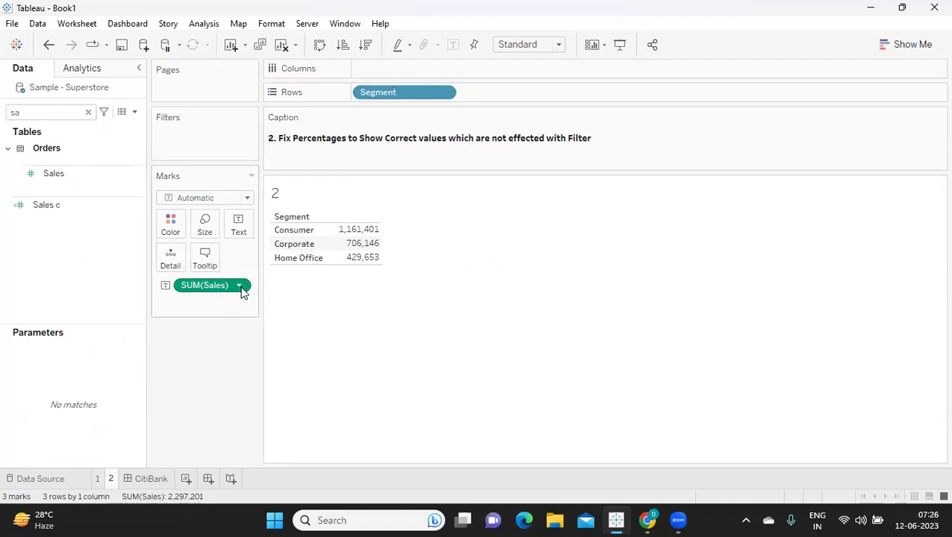
{"action": "right_click", "coordinate": [241, 286]}
{"action": "mouse_move", "coordinate": [276, 506]}
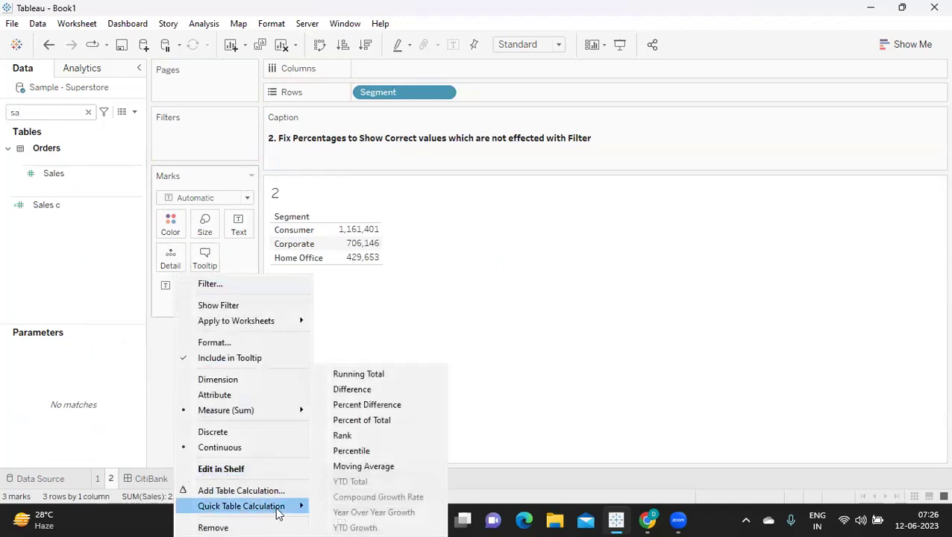
{"action": "left_click", "coordinate": [387, 422]}
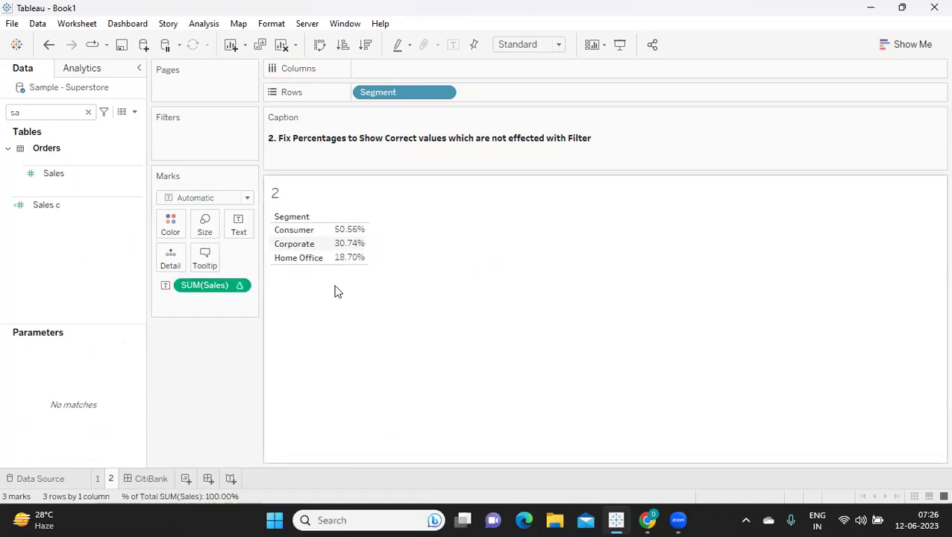
{"action": "left_click", "coordinate": [112, 204]}
- Add Segment to Filters with all values and show its filter card
{"action": "left_click", "coordinate": [40, 115]}
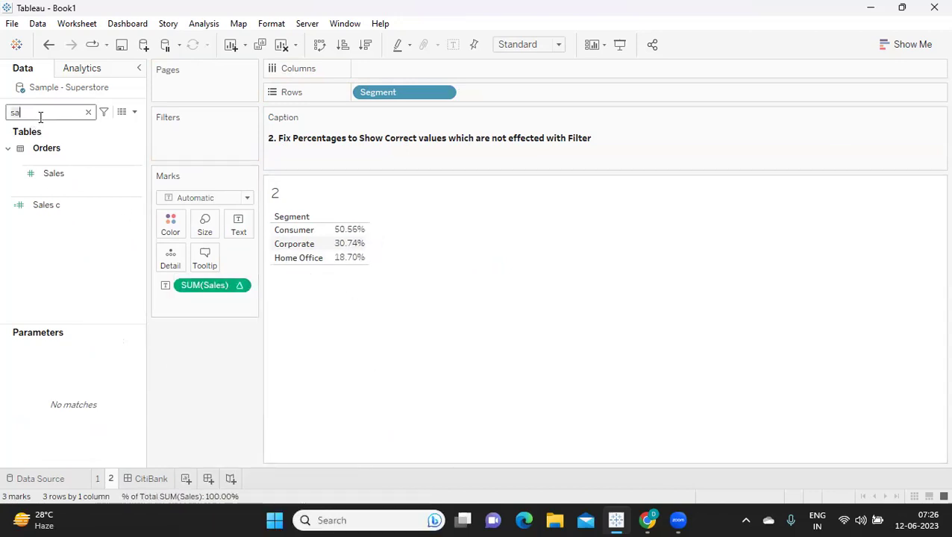
{"action": "key", "text": "BackSpace"}
{"action": "type", "text": "eg"}
{"action": "left_click_drag", "start_coordinate": [59, 162], "coordinate": [203, 146]}
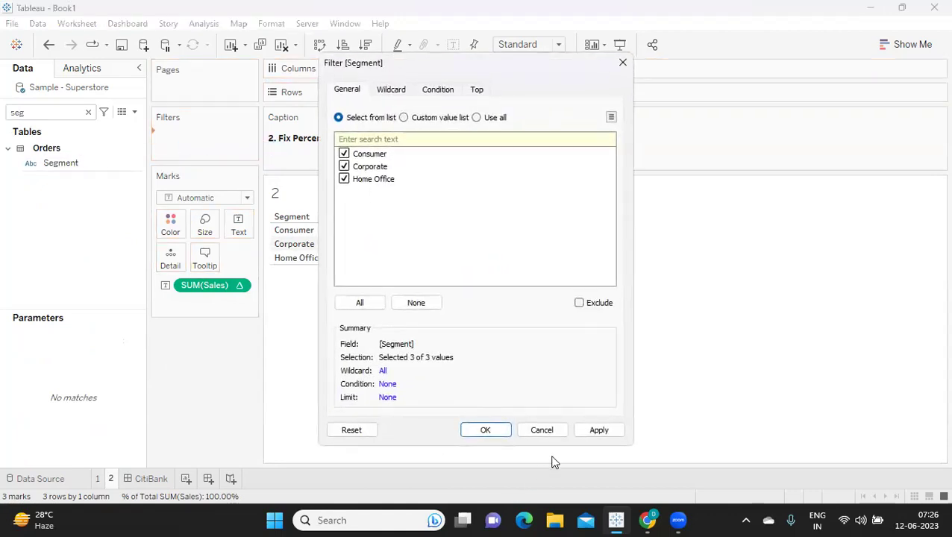
{"action": "left_click", "coordinate": [596, 433]}
{"action": "left_click", "coordinate": [482, 430]}
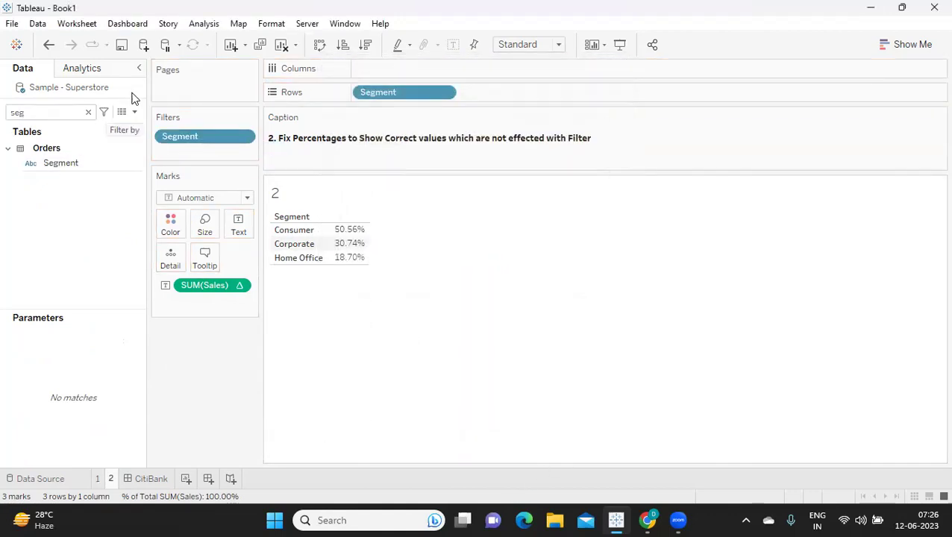
{"action": "left_click", "coordinate": [248, 136]}
{"action": "left_click", "coordinate": [221, 174]}
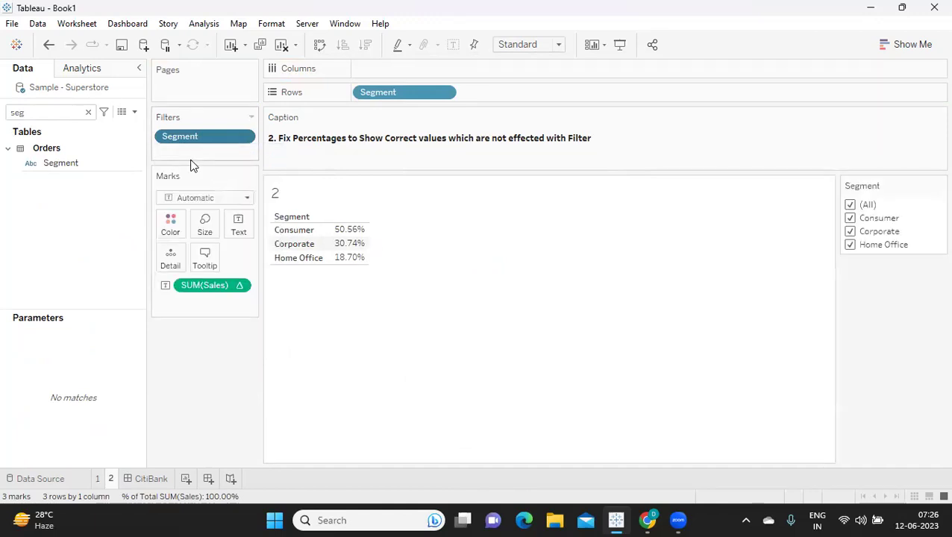
- Toggle Consumer off and on in the filter card to compare the percentages
{"action": "left_click", "coordinate": [850, 218]}
{"action": "mouse_move", "coordinate": [368, 250]}
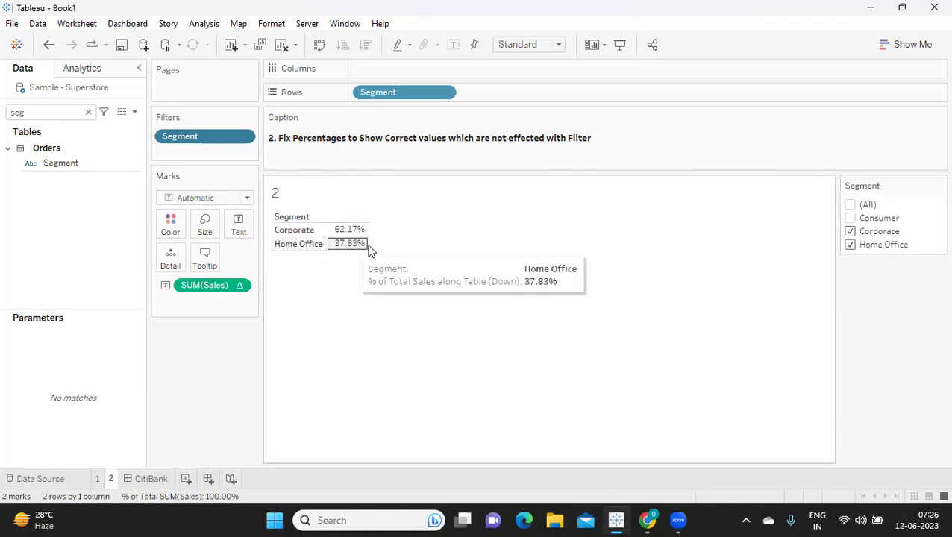
{"action": "left_click", "coordinate": [850, 218]}
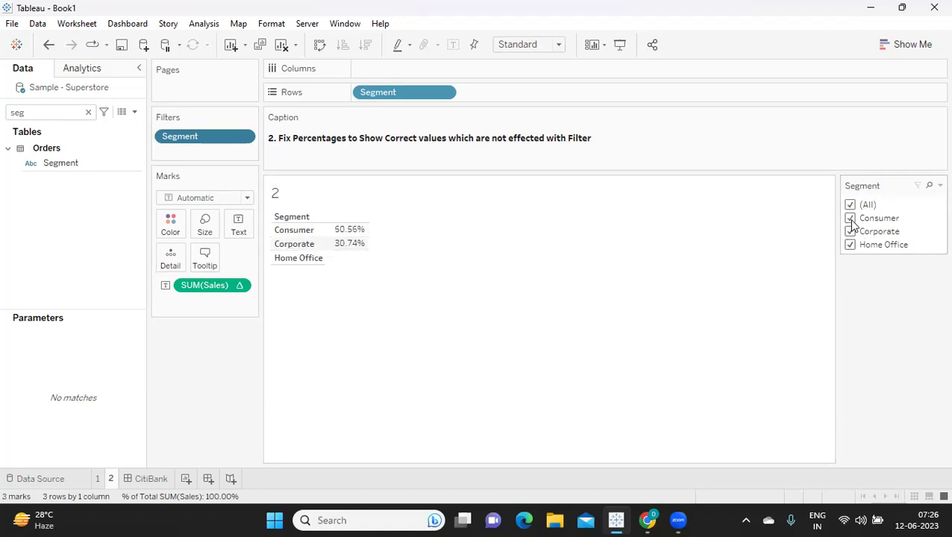
{"action": "mouse_move", "coordinate": [337, 235]}
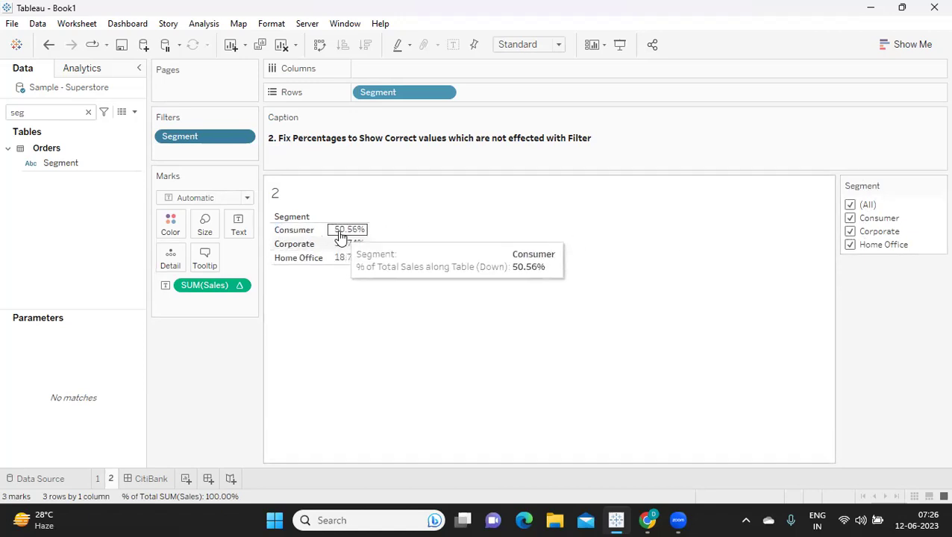
{"action": "mouse_move", "coordinate": [338, 255]}
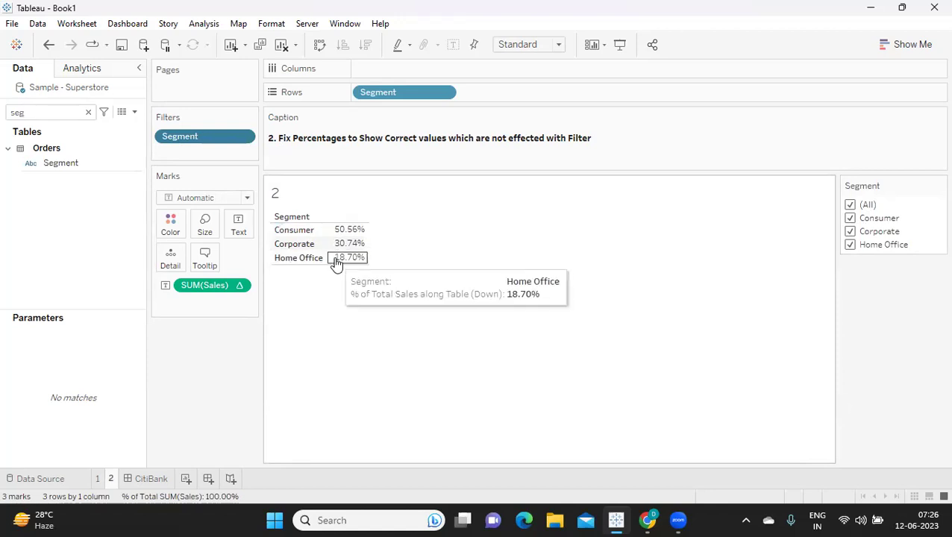
{"action": "left_click", "coordinate": [852, 219]}
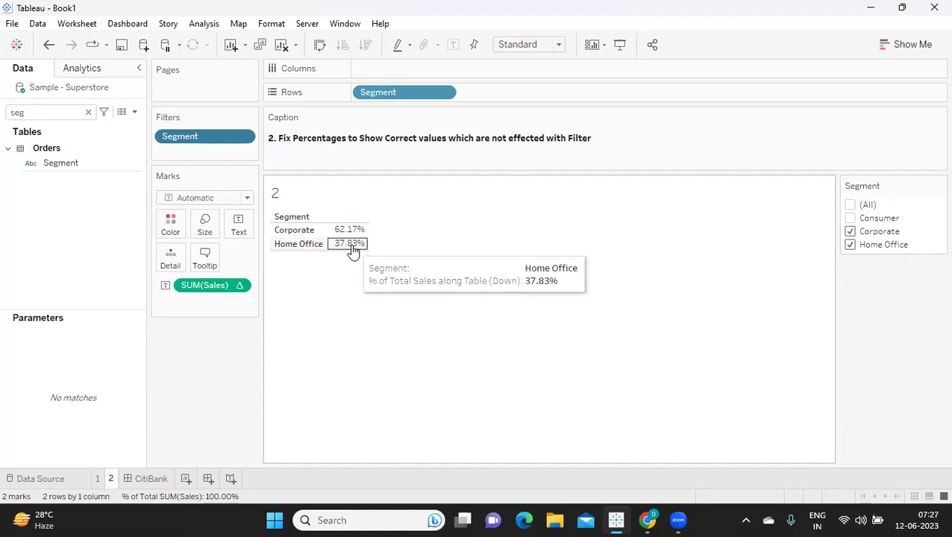
{"action": "left_click", "coordinate": [850, 218]}
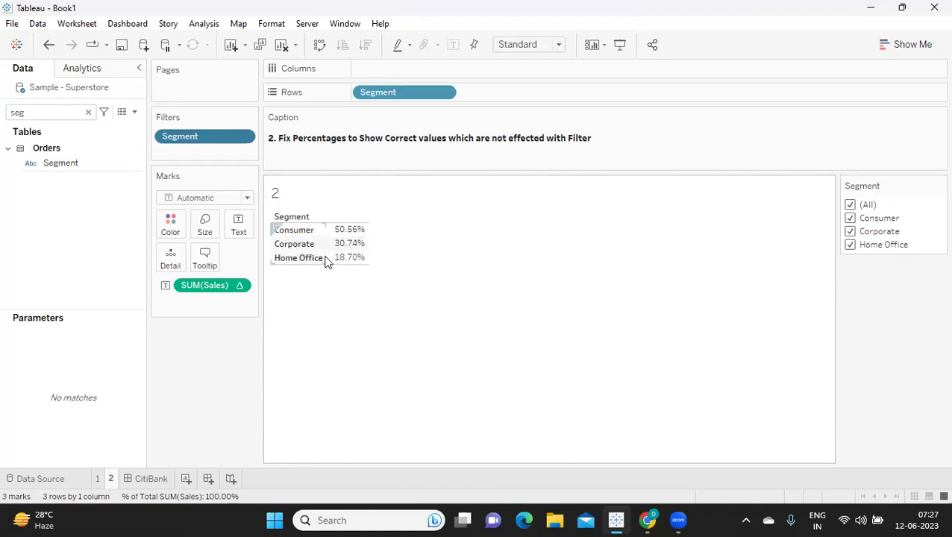
{"action": "mouse_move", "coordinate": [342, 244]}
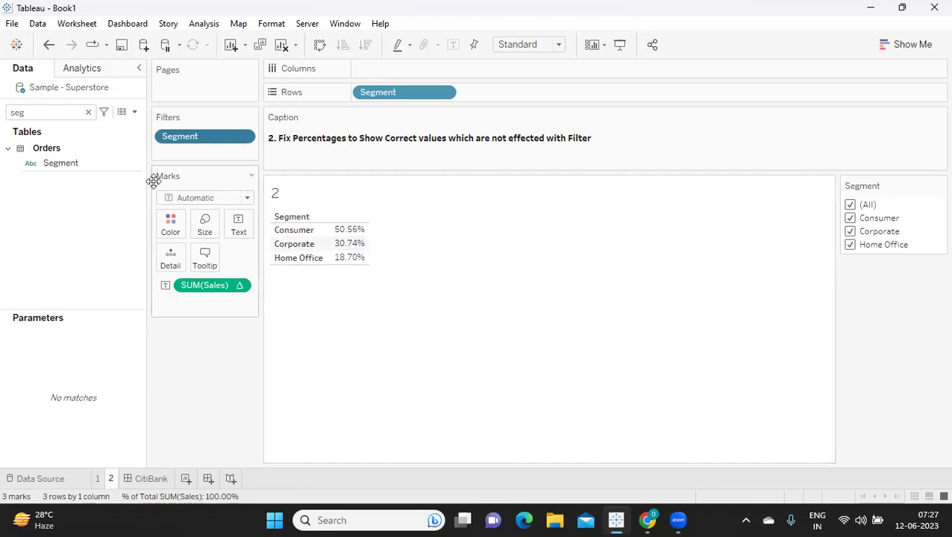
{"action": "left_click", "coordinate": [87, 112]}
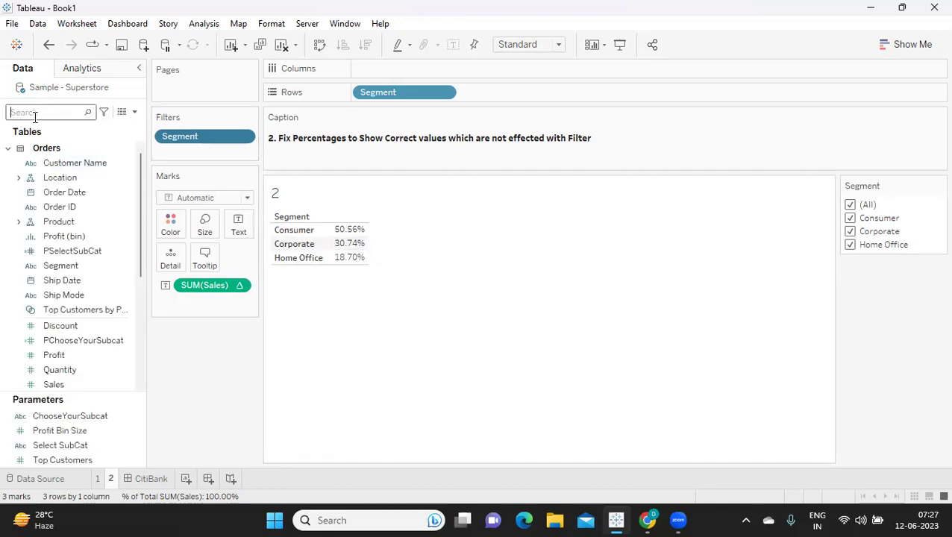
- Add plain SUM(Sales) as a text table column placed before the percent-of-total column
{"action": "left_click", "coordinate": [62, 117]}
{"action": "type", "text": "sa"}
{"action": "left_click_drag", "start_coordinate": [53, 176], "coordinate": [238, 224]}
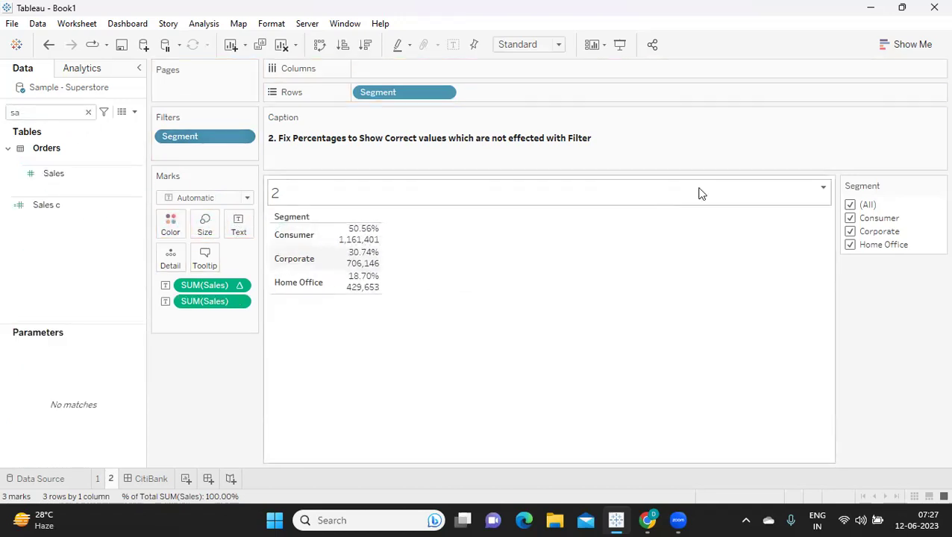
{"action": "left_click", "coordinate": [907, 44]}
{"action": "left_click", "coordinate": [835, 83]}
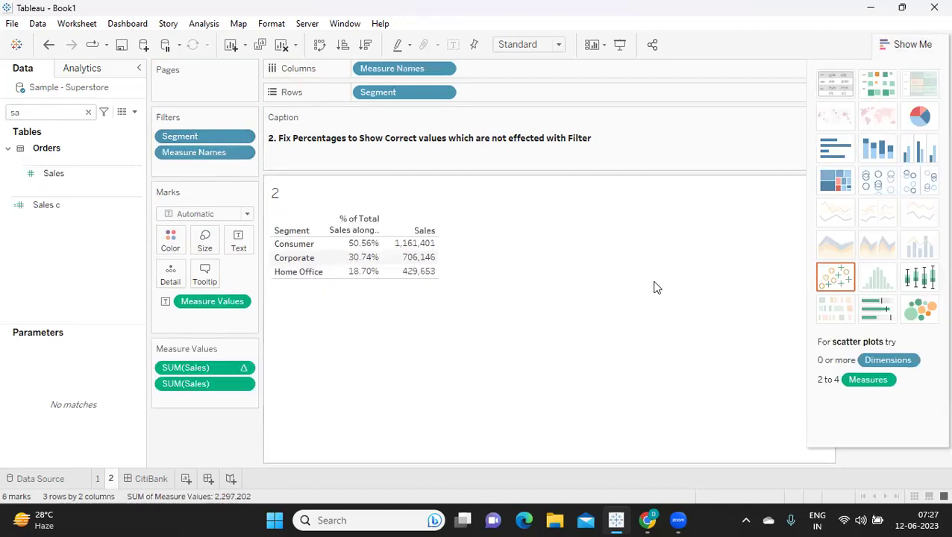
{"action": "left_click", "coordinate": [899, 44]}
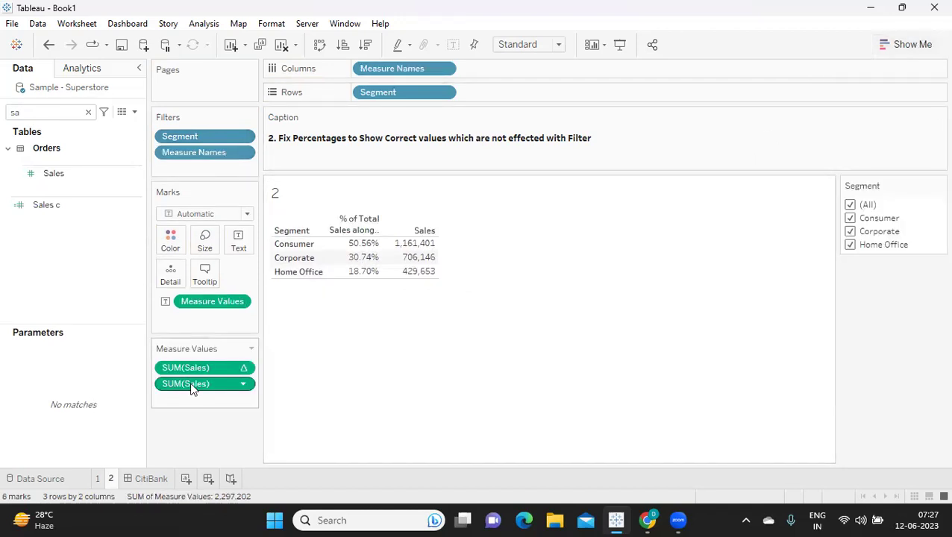
{"action": "mouse_move", "coordinate": [191, 385]}
{"action": "left_mouse_down"}
{"action": "mouse_move", "coordinate": [192, 356]}
{"action": "mouse_move", "coordinate": [192, 367]}
{"action": "left_mouse_up"}
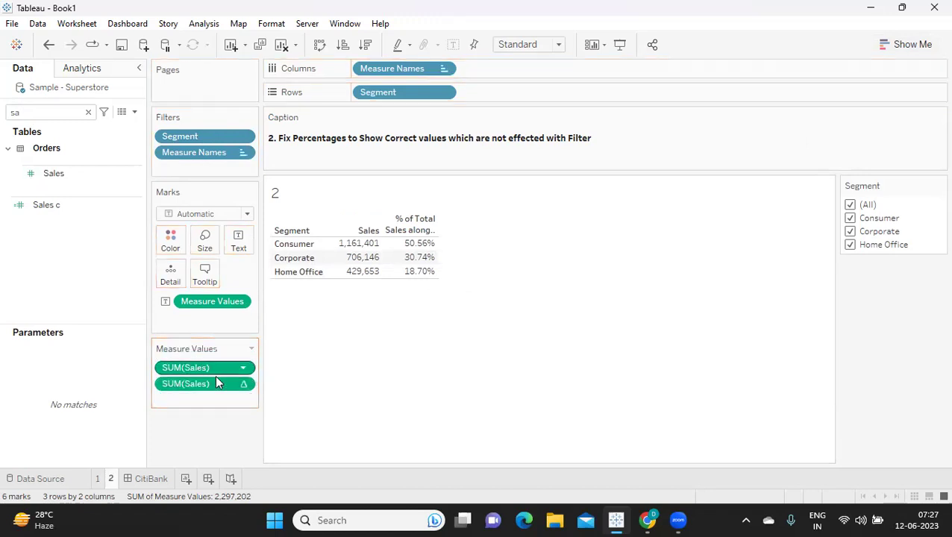
- Create a new calculated field named %ofTotal
{"action": "left_click", "coordinate": [88, 112]}
{"action": "left_click", "coordinate": [134, 111]}
{"action": "left_click", "coordinate": [82, 127]}
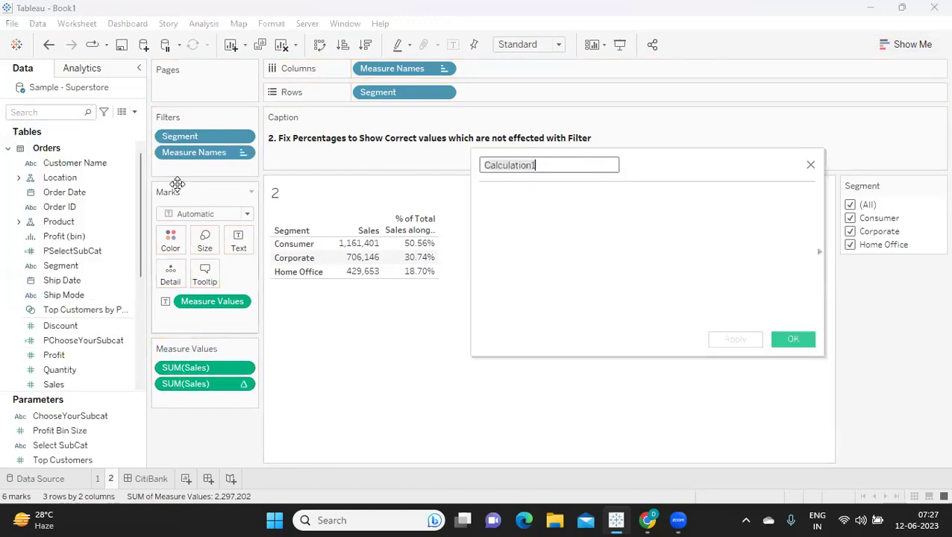
{"action": "type", "text": "%"}
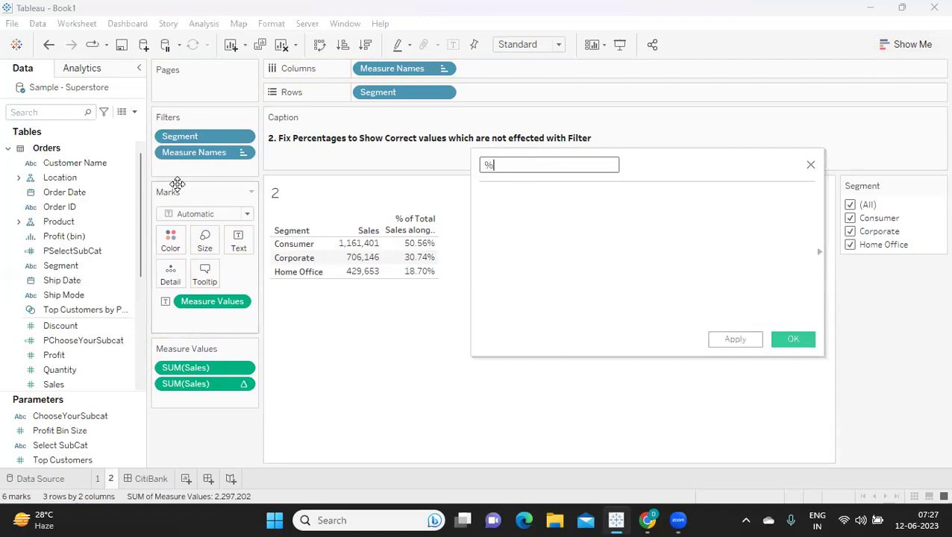
{"action": "type", "text": "ofTotal"}
{"action": "key", "text": "Tab"}
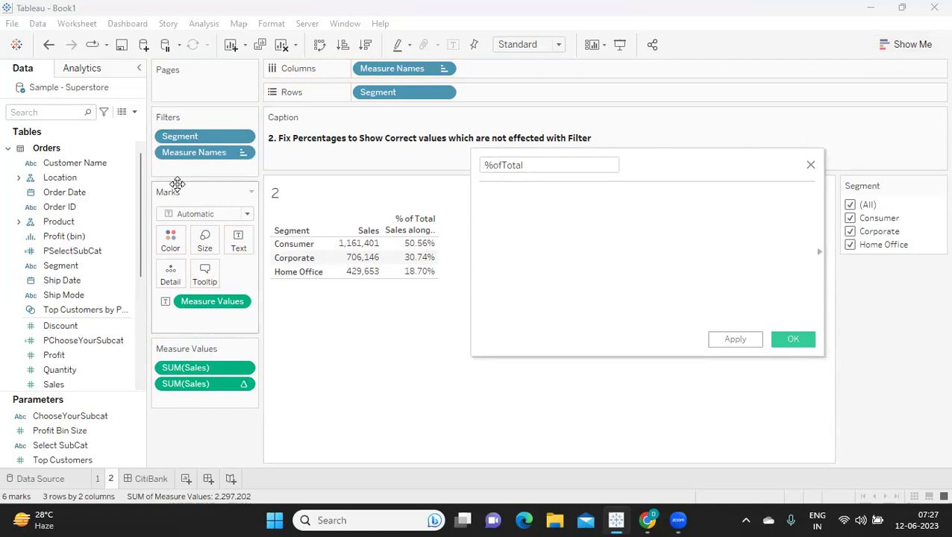
- Enter the formula SUM([Sales])/{sum([Sales])} and select its braced denominator
{"action": "type", "text": "[Sub"}
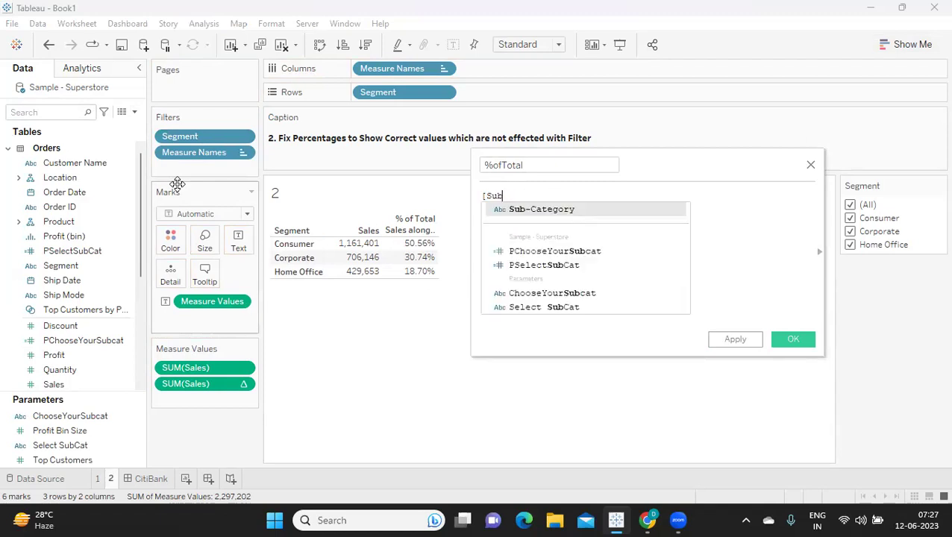
{"action": "key", "text": "BackSpace"}
{"action": "key", "text": "BackSpace"}
{"action": "key", "text": "BackSpace"}
{"action": "key", "text": "BackSpace"}
{"action": "type", "text": "sum(sal"}
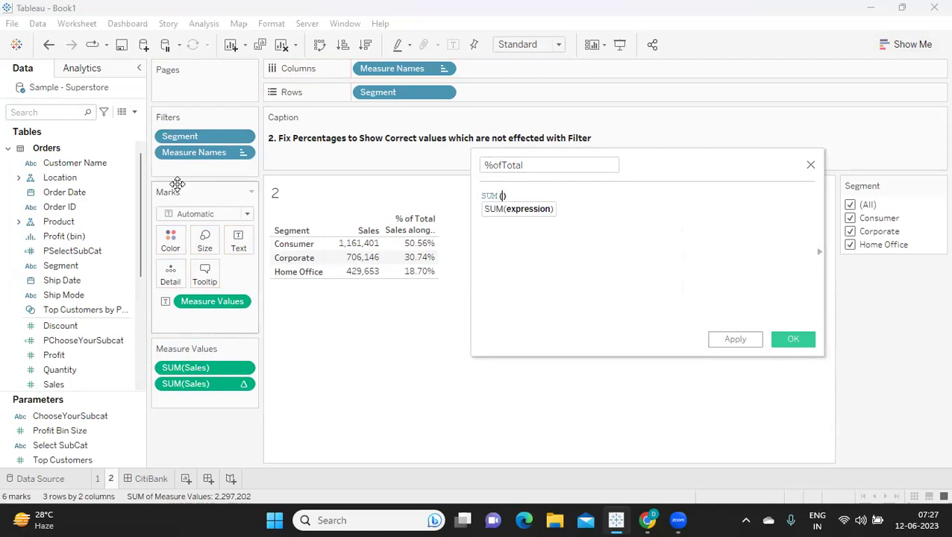
{"action": "key", "text": "Return"}
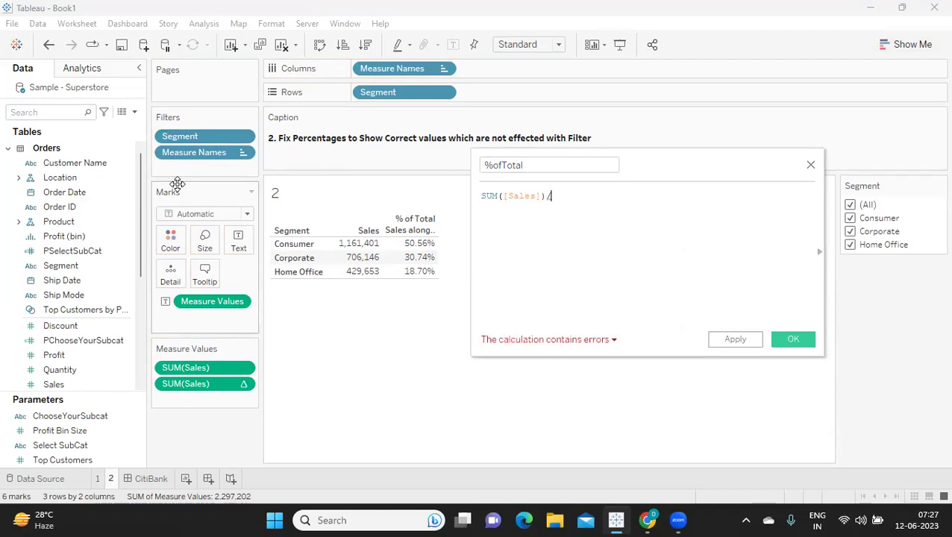
{"action": "type", "text": "([Sales])/{sum([Sales]"}
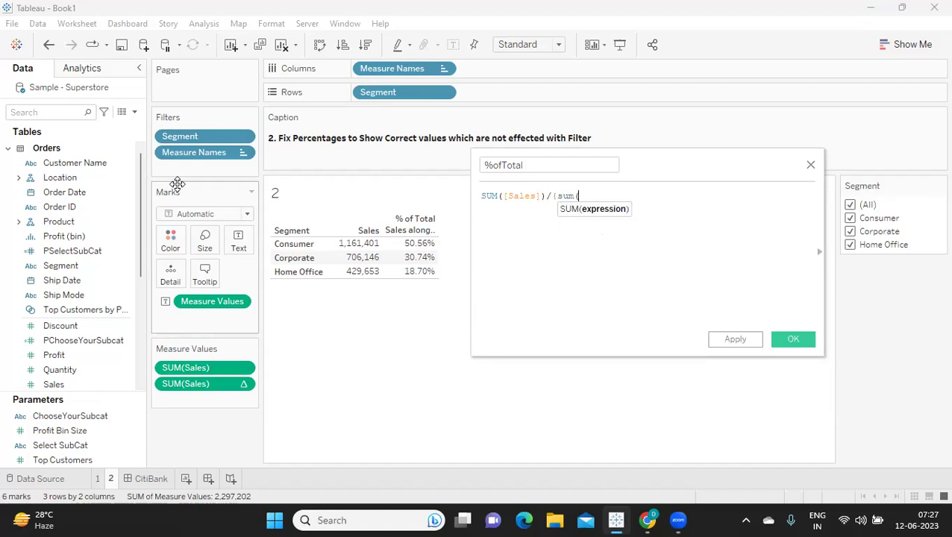
{"action": "type", "text": ")"}
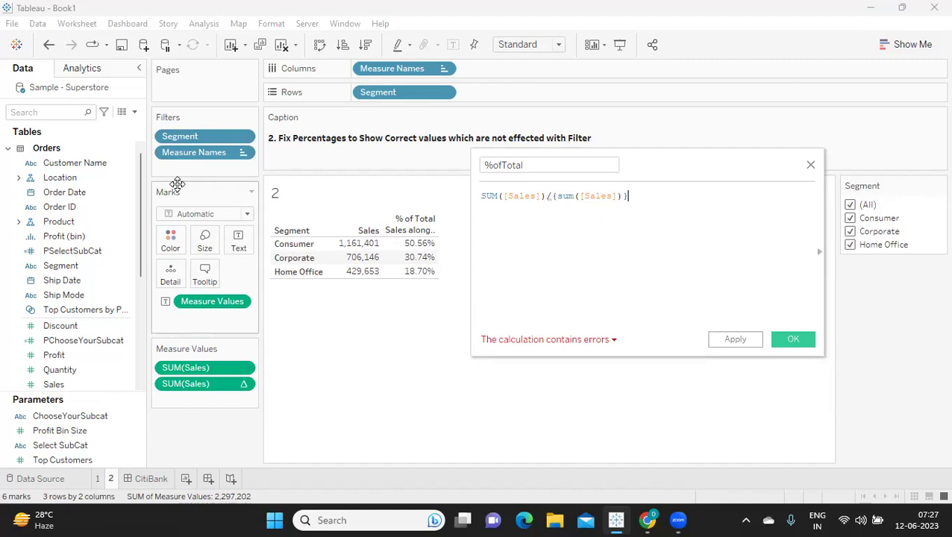
{"action": "left_click", "coordinate": [550, 198], "text": "shift"}
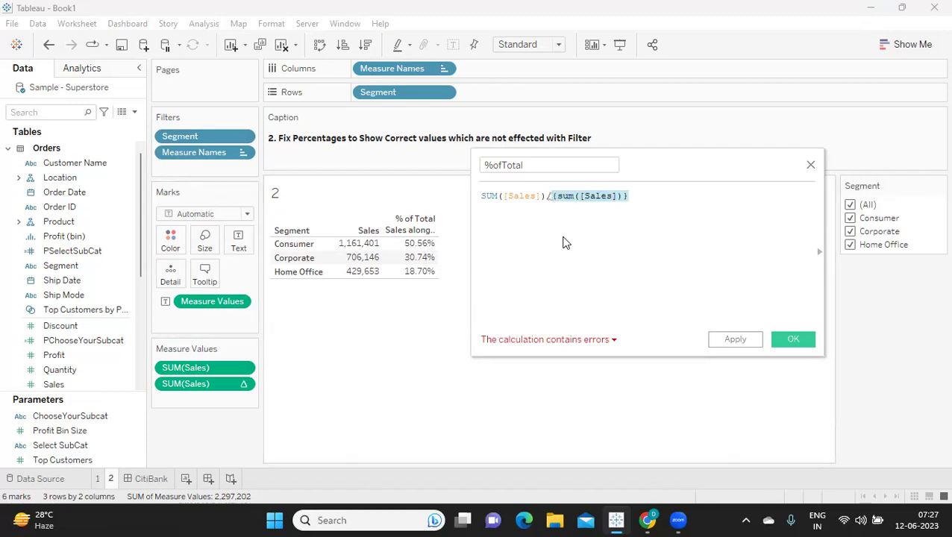
{"action": "left_click", "coordinate": [571, 221]}
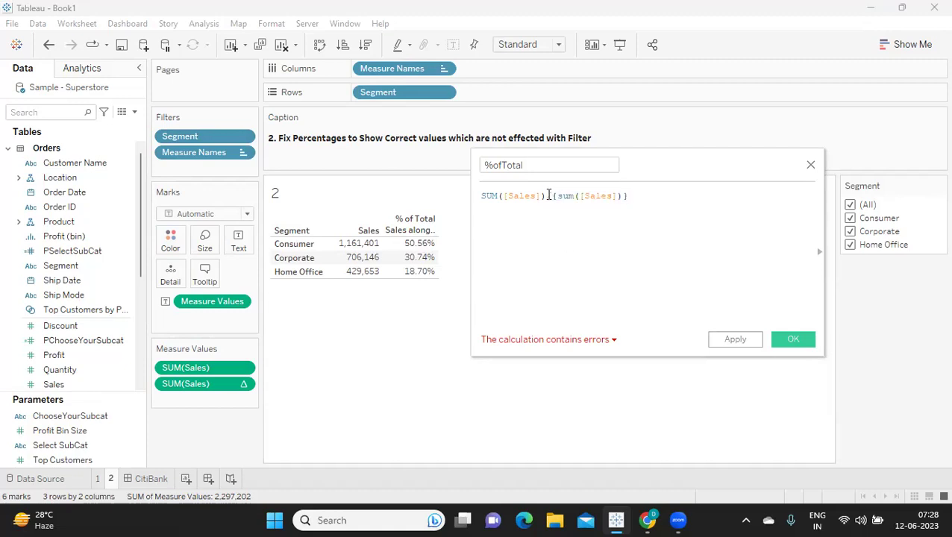
{"action": "left_click_drag", "start_coordinate": [552, 196], "coordinate": [637, 201]}
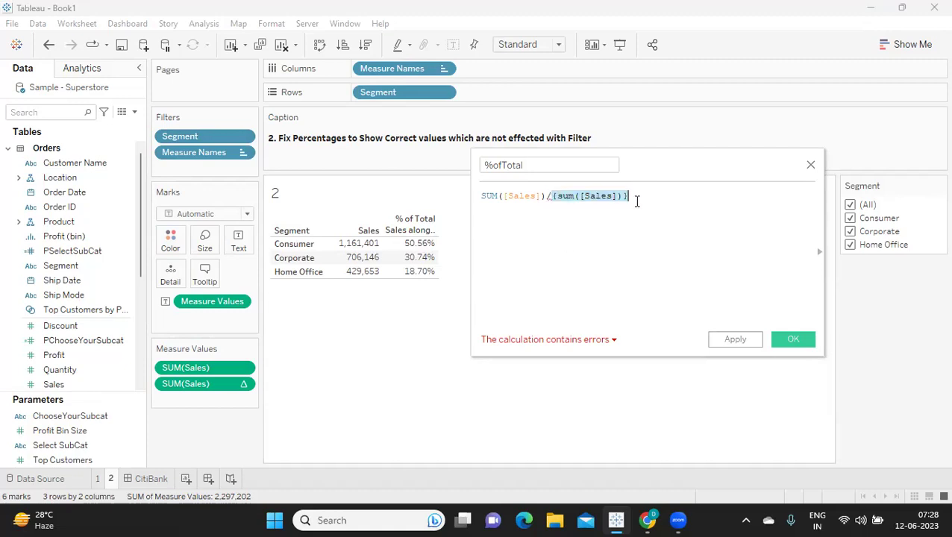
- Wrap the braced Sales total in MAX, giving the valid formula SUM([Sales])/MAX({sum([Sales])})
{"action": "left_click", "coordinate": [552, 199]}
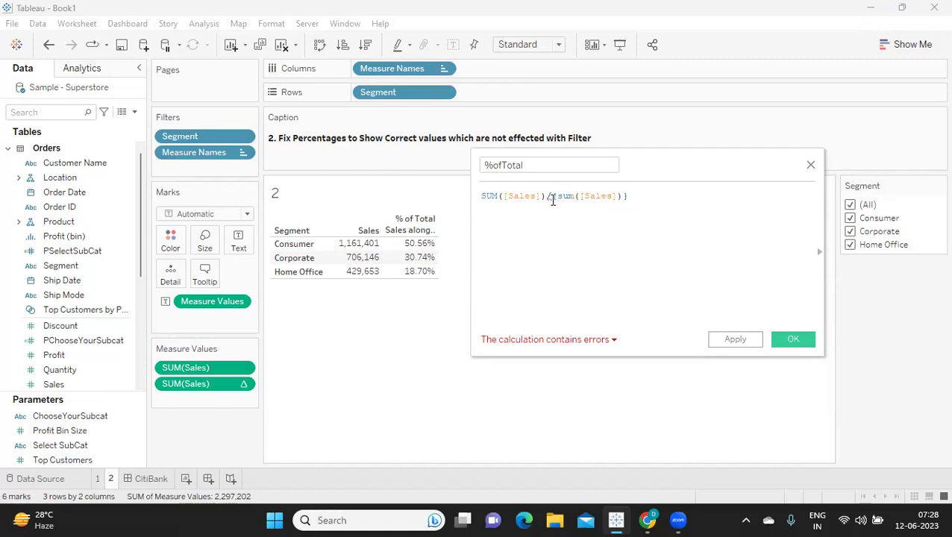
{"action": "type", "text": "max"}
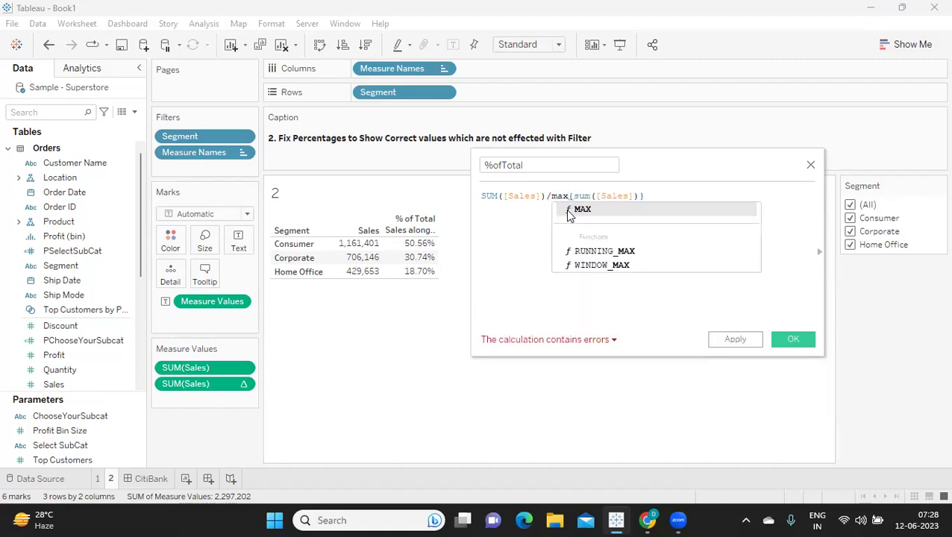
{"action": "double_click", "coordinate": [568, 212]}
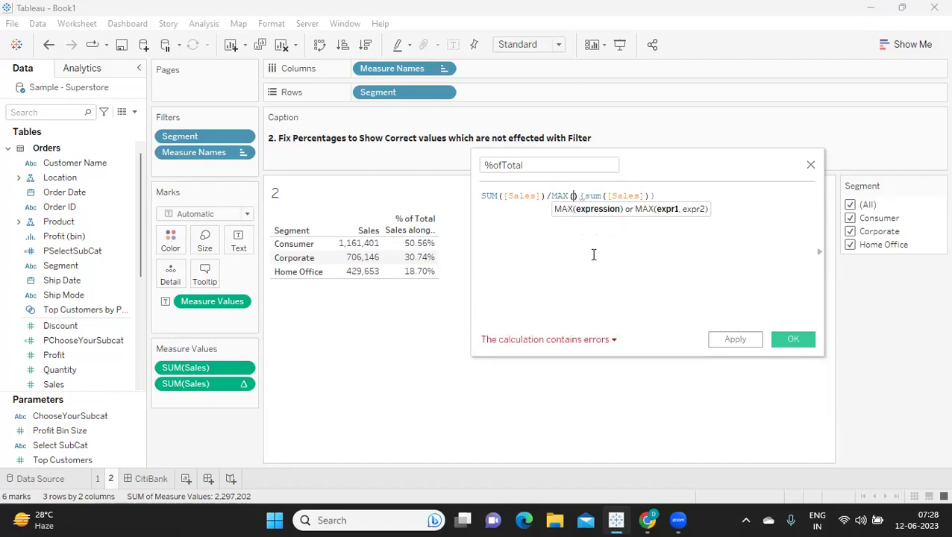
{"action": "key", "text": "Delete"}
{"action": "left_click", "coordinate": [669, 192]}
{"action": "type", "text": ")"}
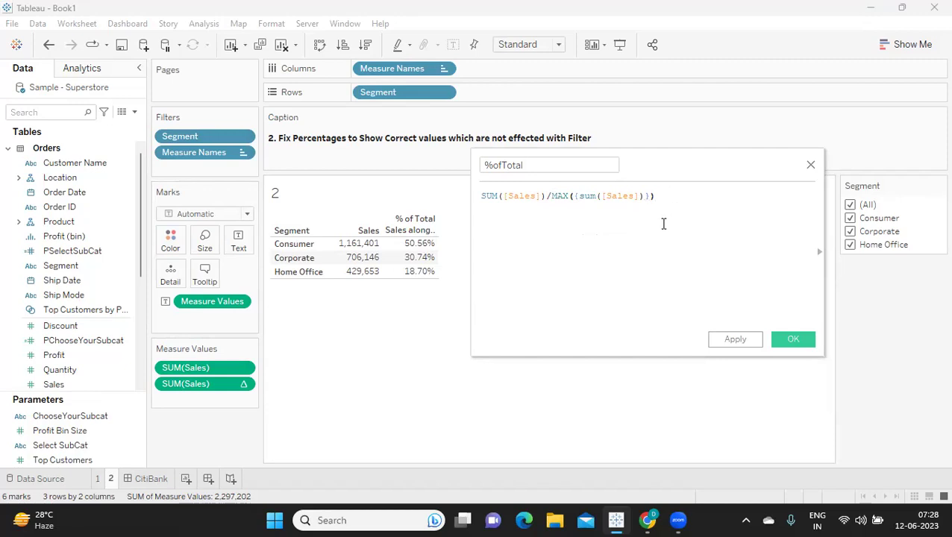
{"action": "left_click_drag", "start_coordinate": [573, 196], "coordinate": [646, 195]}
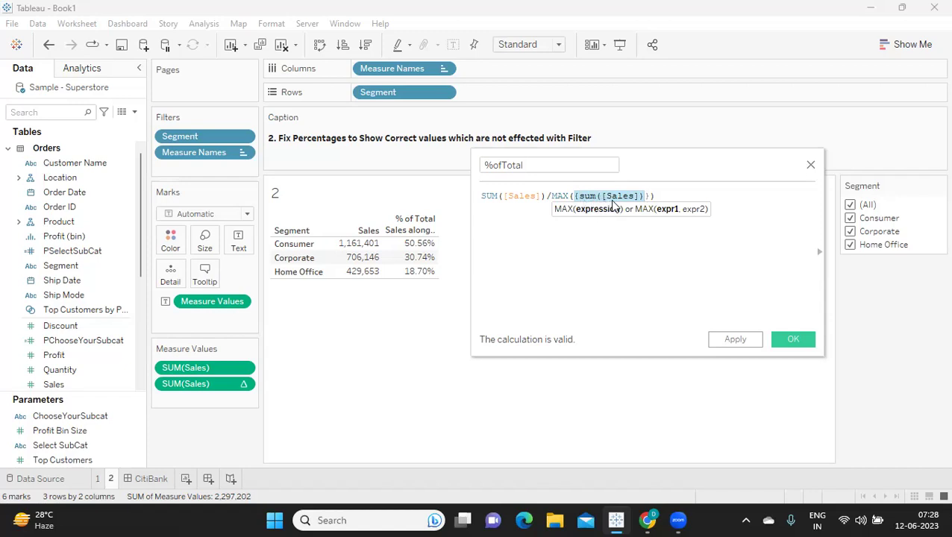
{"action": "key", "text": "End"}
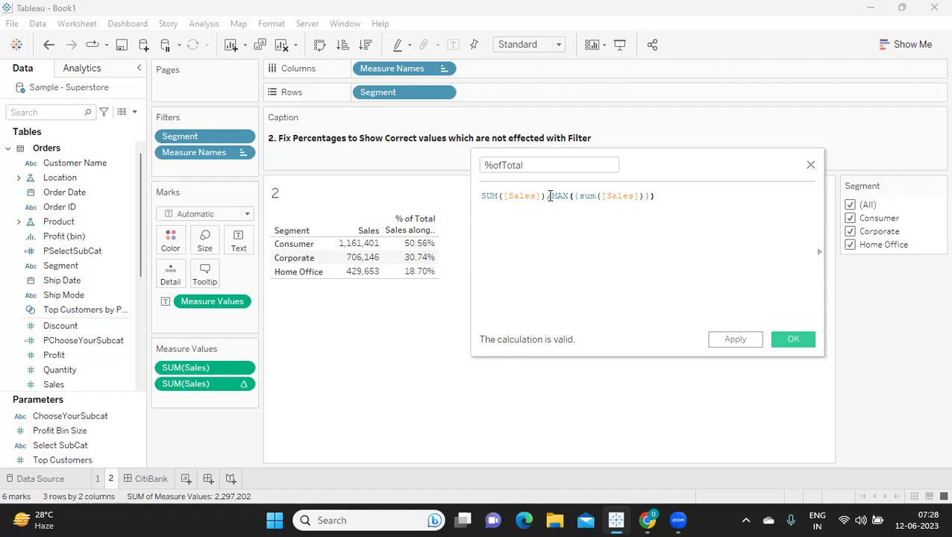
{"action": "left_click_drag", "start_coordinate": [550, 196], "coordinate": [573, 196]}
{"action": "left_click", "coordinate": [521, 298]}
- Apply the %ofTotal calculation and add it to Measure Values as a third column
{"action": "left_click", "coordinate": [734, 340]}
{"action": "left_click_drag", "start_coordinate": [46, 378], "coordinate": [183, 400]}
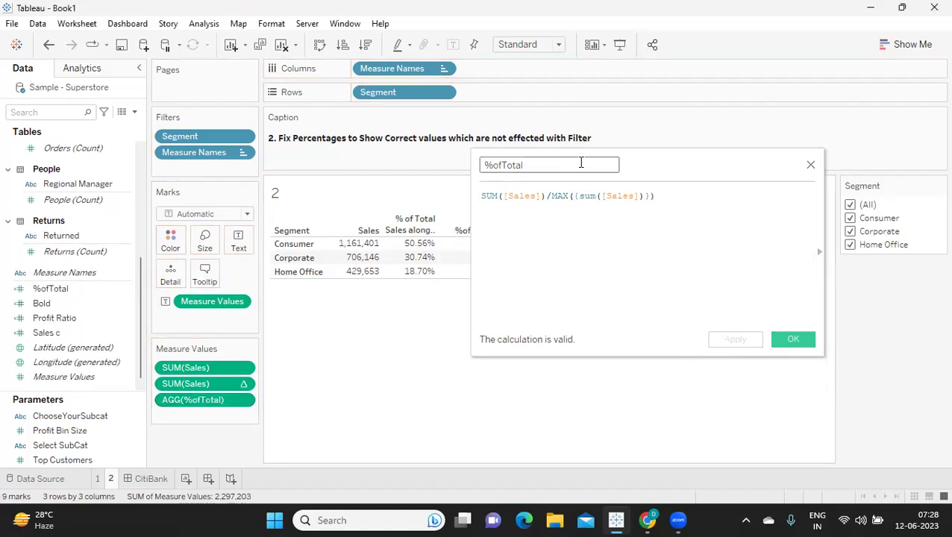
{"action": "left_click_drag", "start_coordinate": [649, 163], "coordinate": [553, 306]}
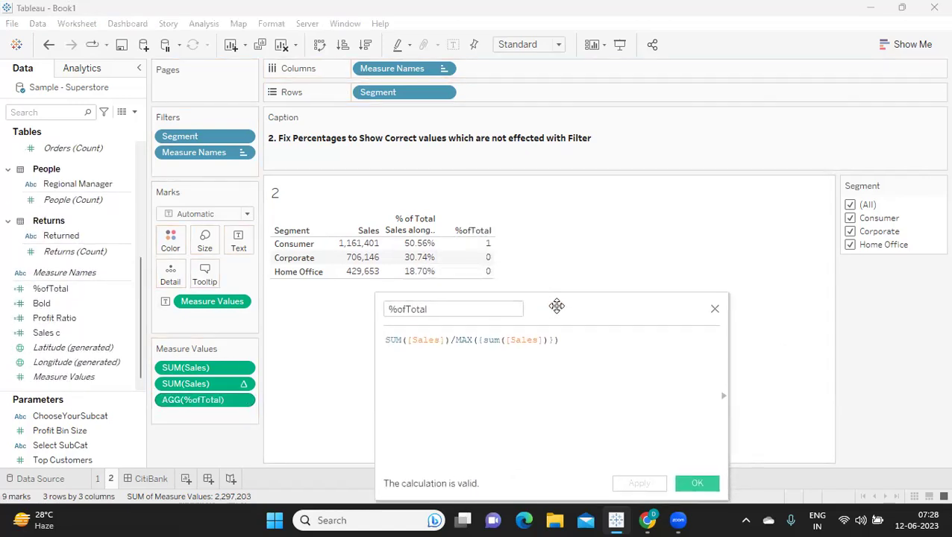
- Format %ofTotal numbers as Percentage, showing 50.56%, 30.74% and 18.70%
{"action": "left_click", "coordinate": [246, 401]}
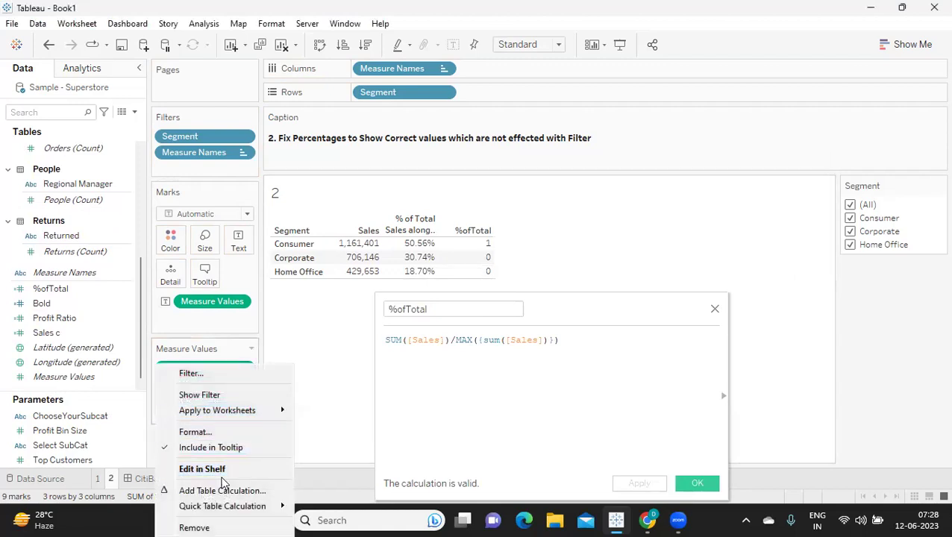
{"action": "left_click", "coordinate": [216, 432]}
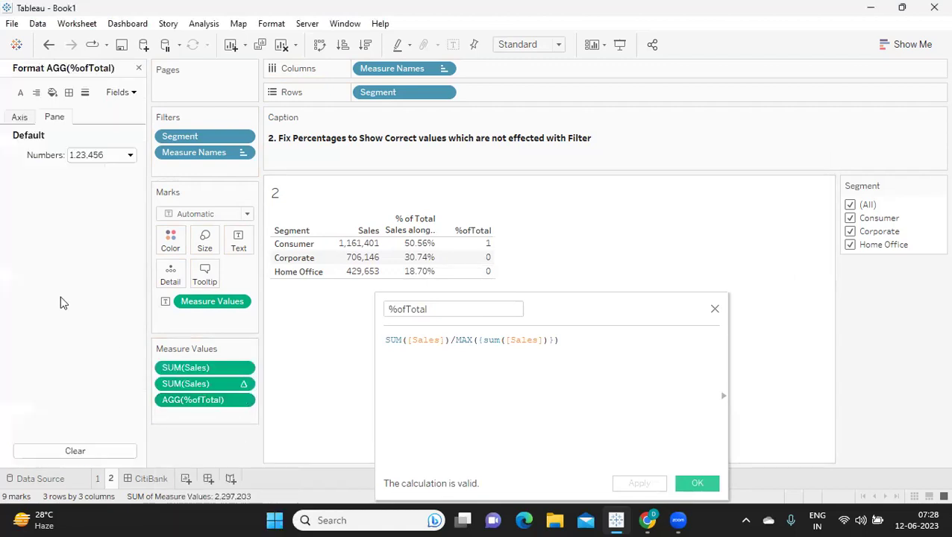
{"action": "left_click", "coordinate": [93, 154]}
{"action": "left_click", "coordinate": [93, 241]}
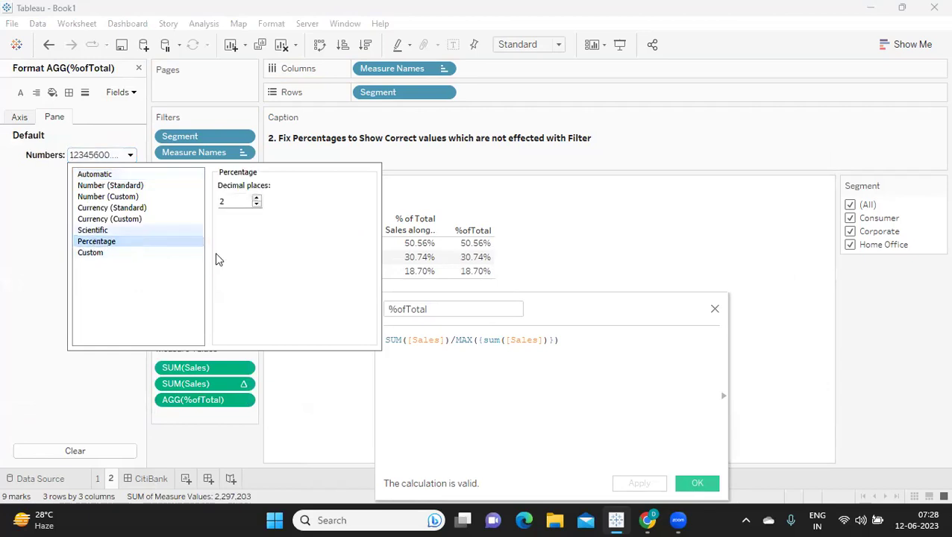
{"action": "left_click", "coordinate": [589, 247]}
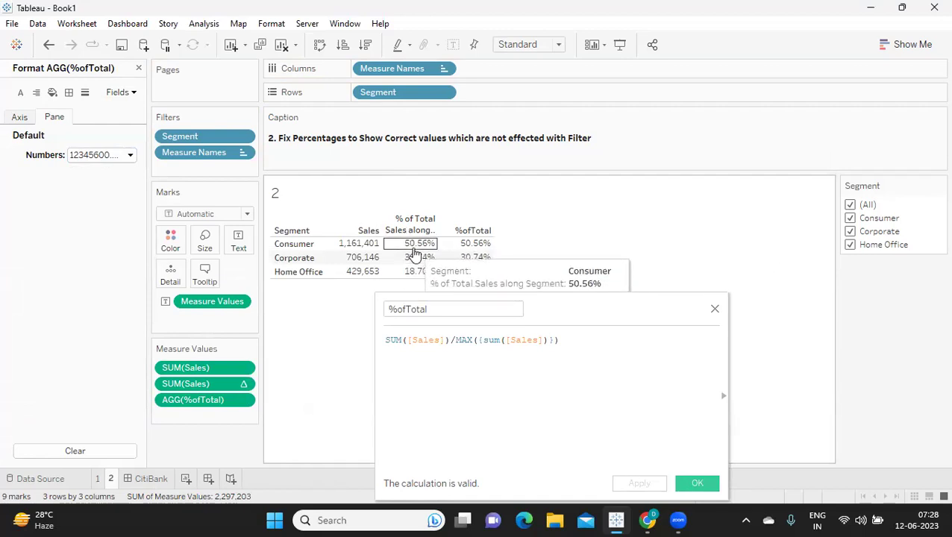
{"action": "left_click", "coordinate": [851, 218]}
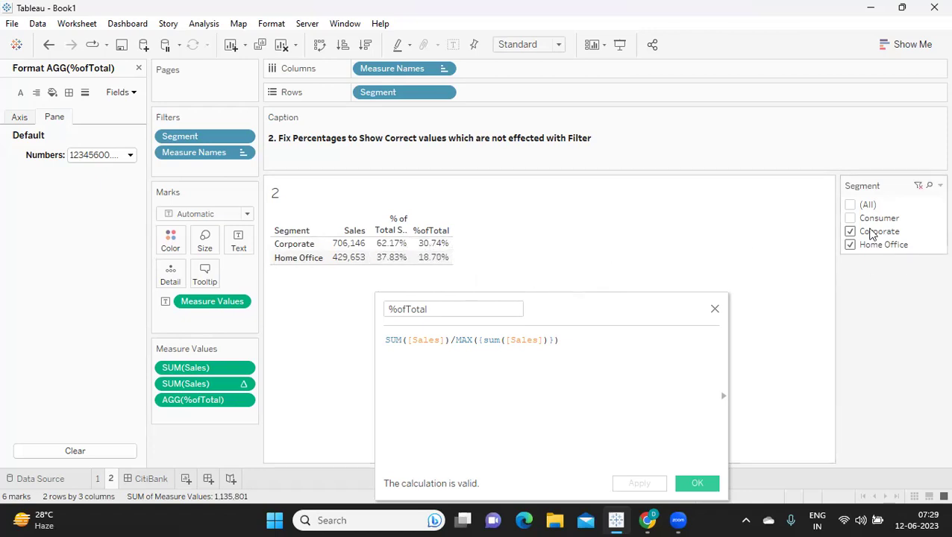
{"action": "left_click", "coordinate": [849, 219]}
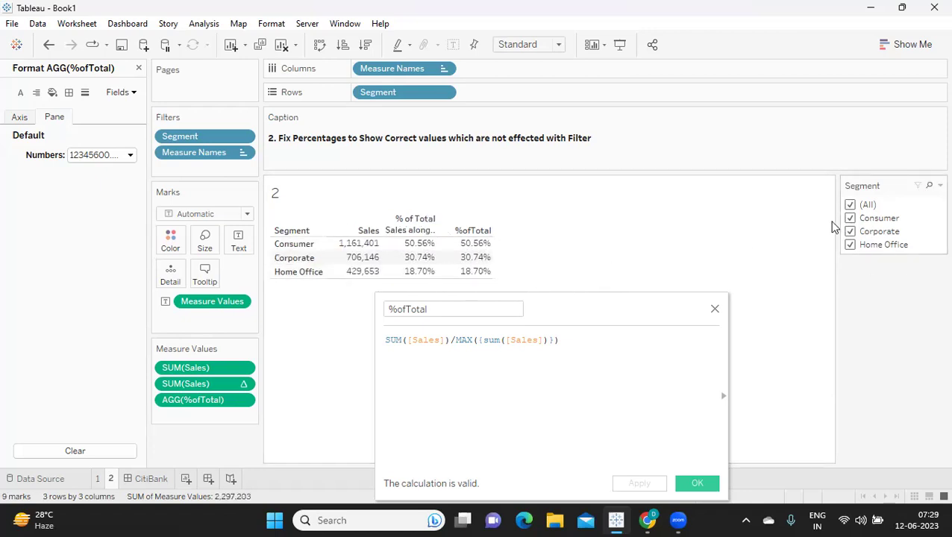
{"action": "left_click_drag", "start_coordinate": [589, 309], "coordinate": [751, 80]}
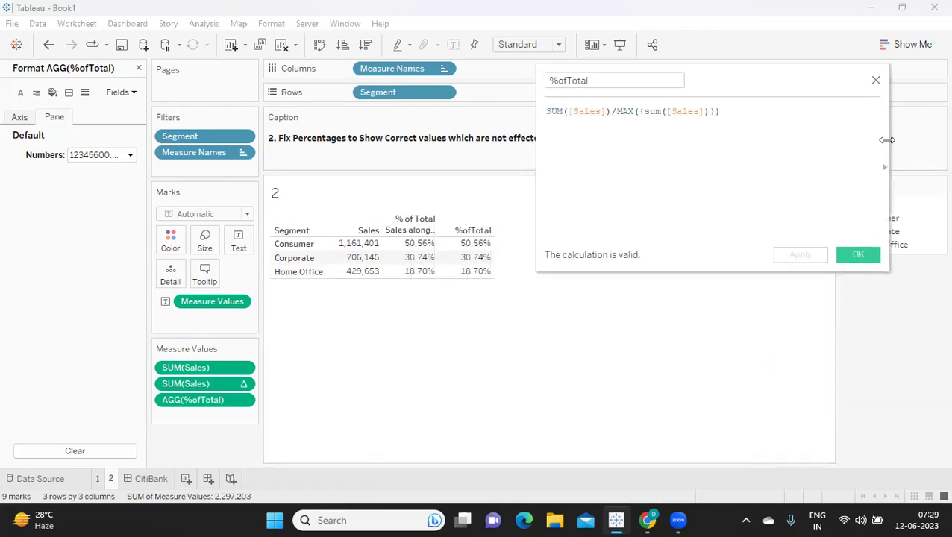
{"action": "left_click_drag", "start_coordinate": [887, 140], "coordinate": [792, 133]}
{"action": "left_click_drag", "start_coordinate": [709, 80], "coordinate": [661, 41]}
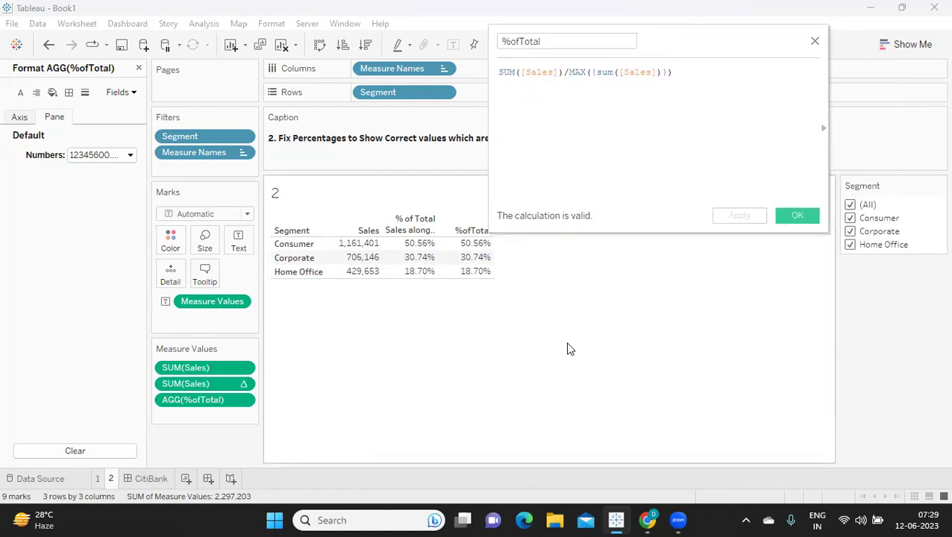
{"action": "left_click_drag", "start_coordinate": [741, 40], "coordinate": [782, 285]}
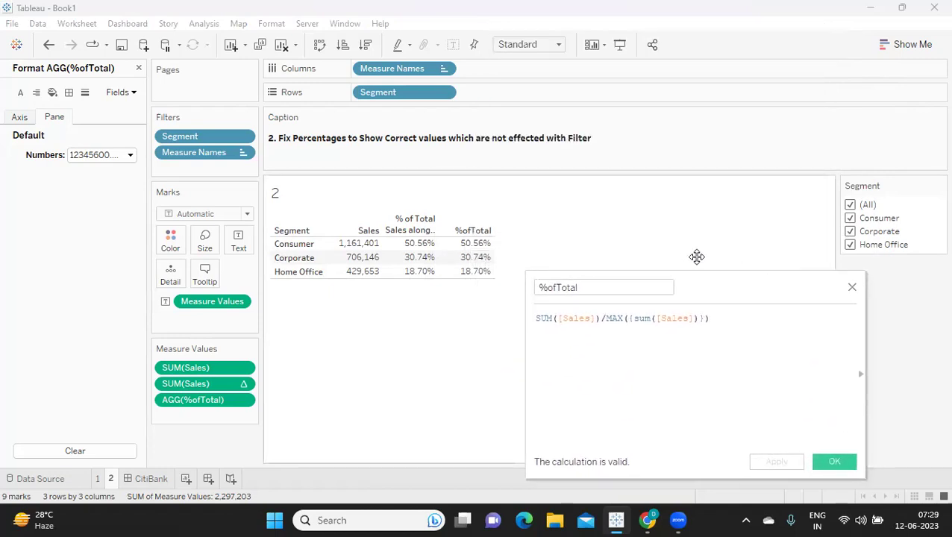